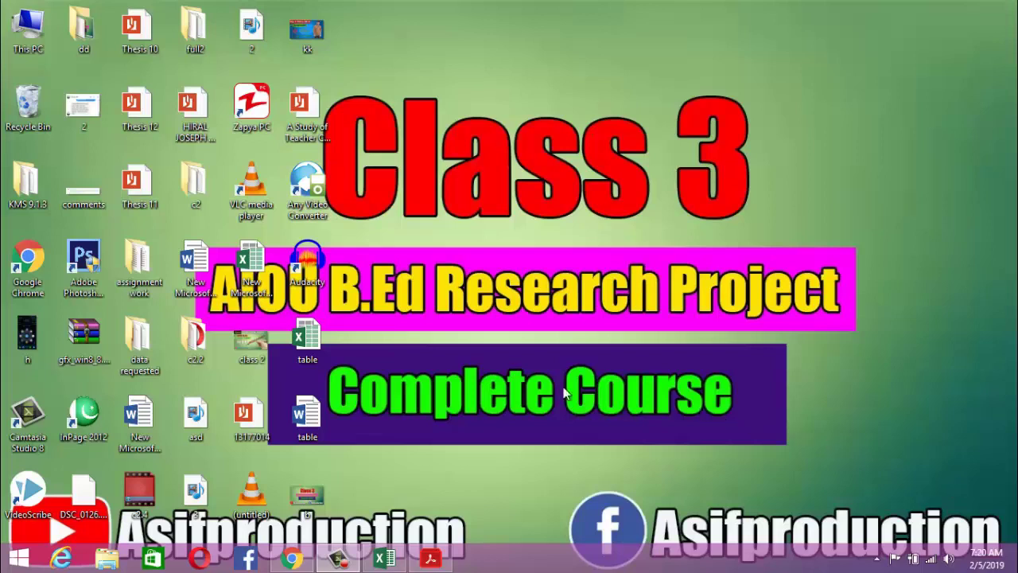
# Open the blank Excel worksheet and save it to the Desktop as DATA TABLE
pyautogui.doubleClick(272, 277)
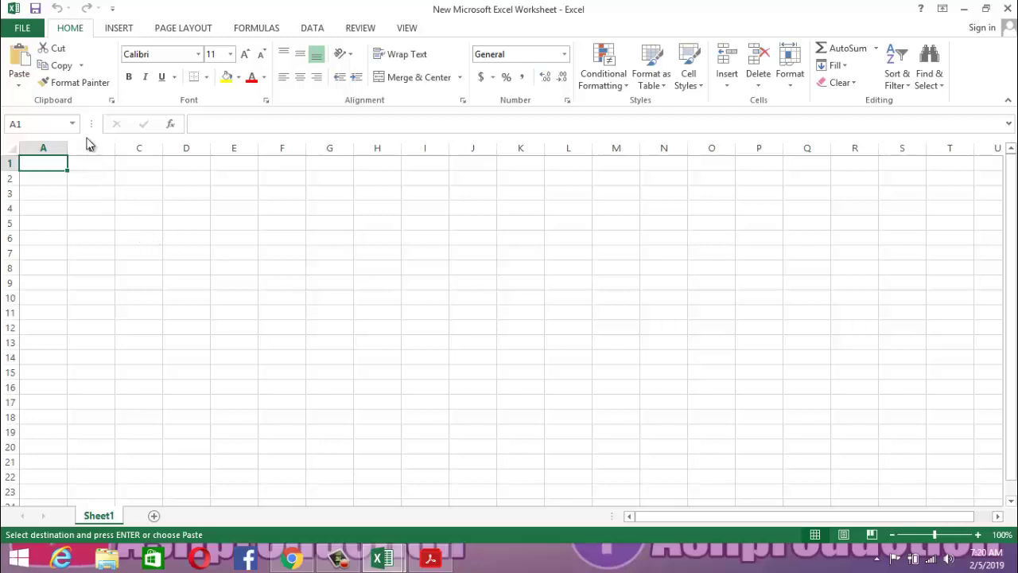
pyautogui.click(37, 30)
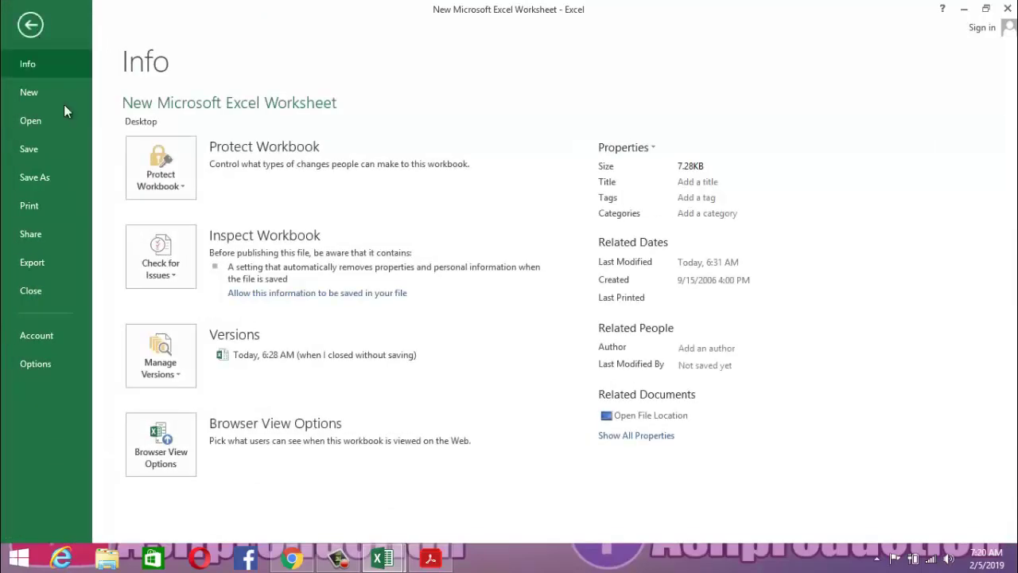
pyautogui.click(71, 174)
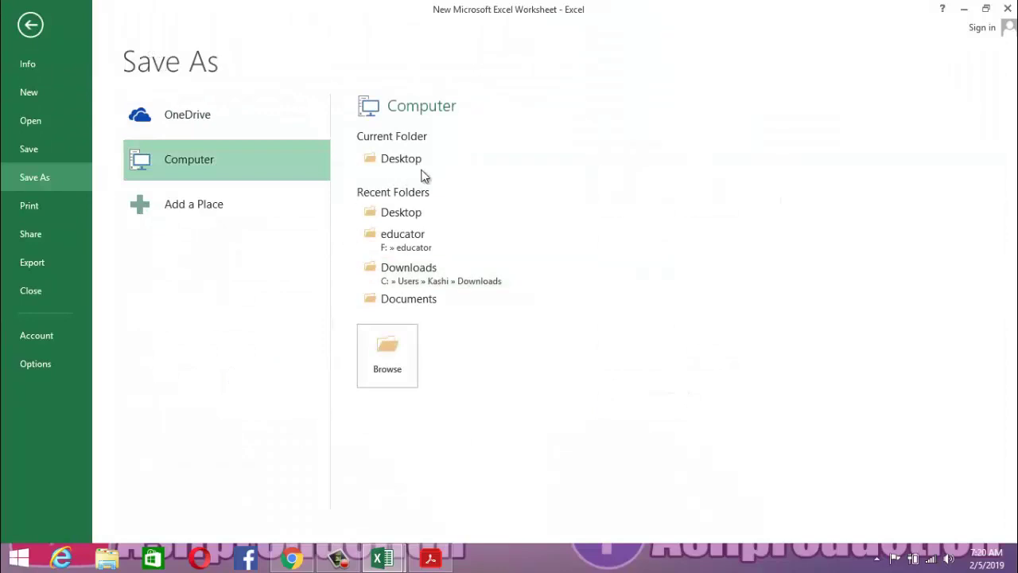
pyautogui.click(406, 160)
pyautogui.click(493, 313)
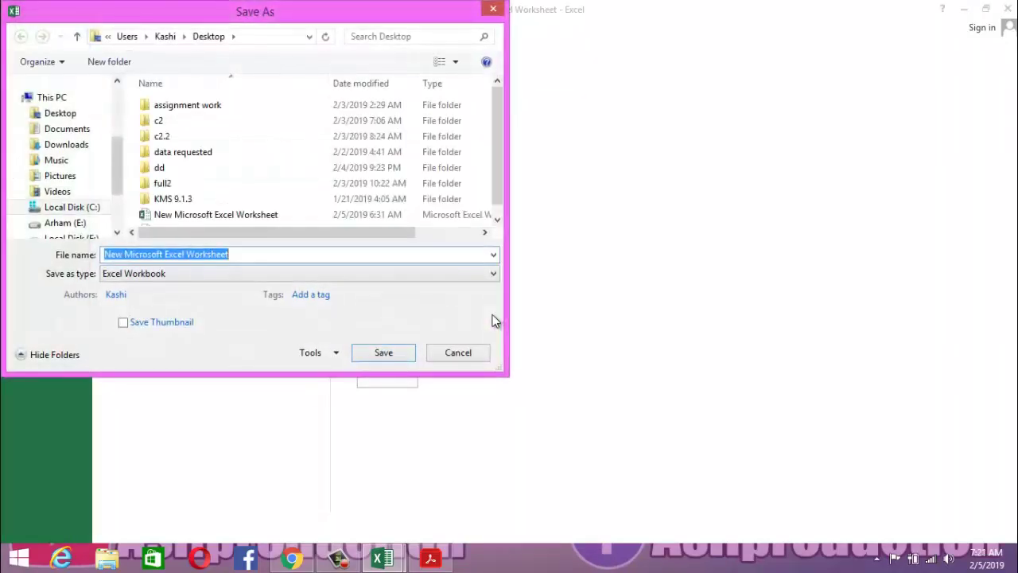
pyautogui.write('DATA ')
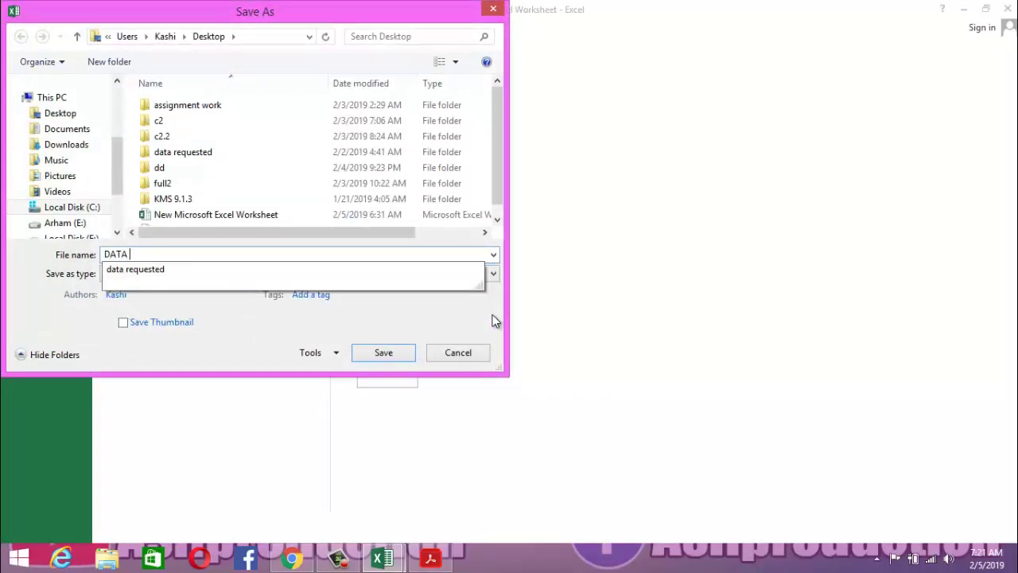
pyautogui.write('TA')
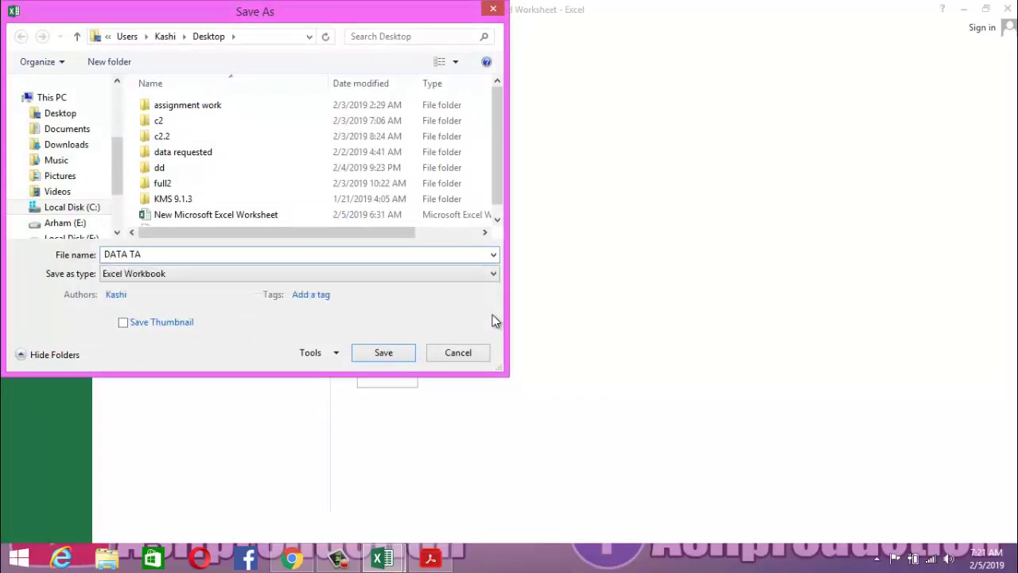
pyautogui.write('BLE')
pyautogui.click(386, 351)
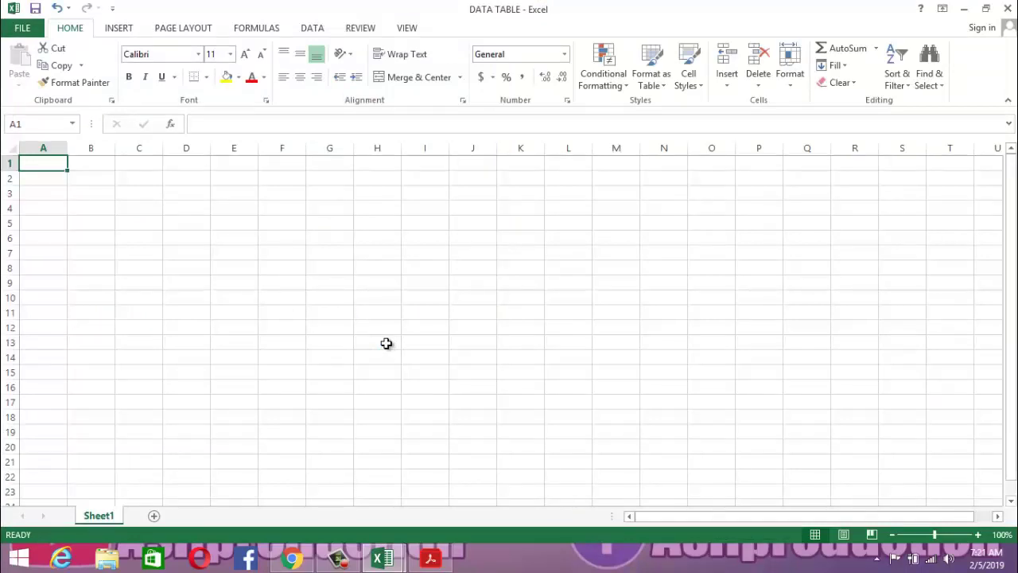
# Enter SR # in A1 and STATEMENT OF THE PROBLEM in B1
pyautogui.write('SR #')
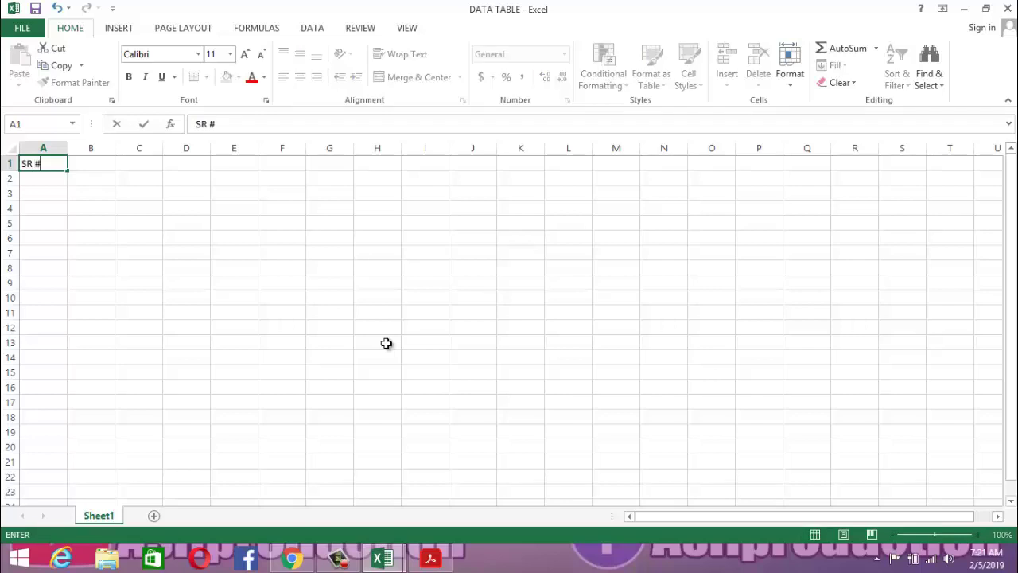
pyautogui.press('Tab')
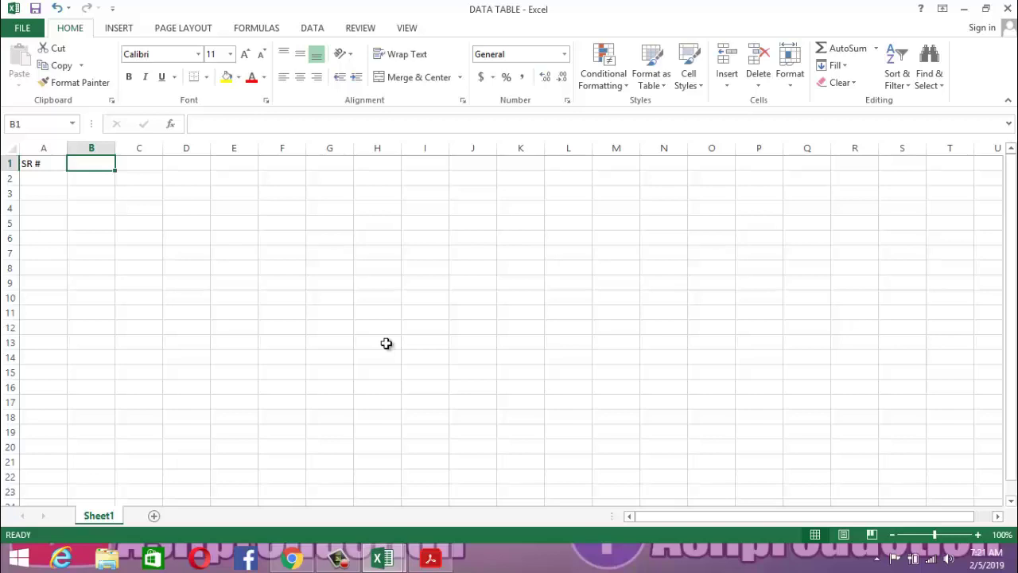
pyautogui.write('STATEMEN')
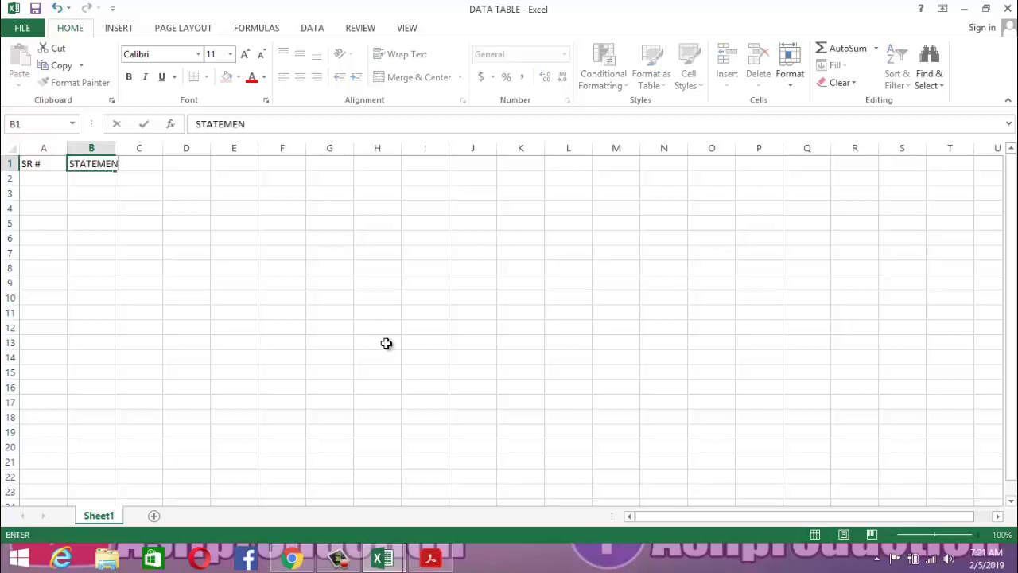
pyautogui.write('T OF THE PROB')
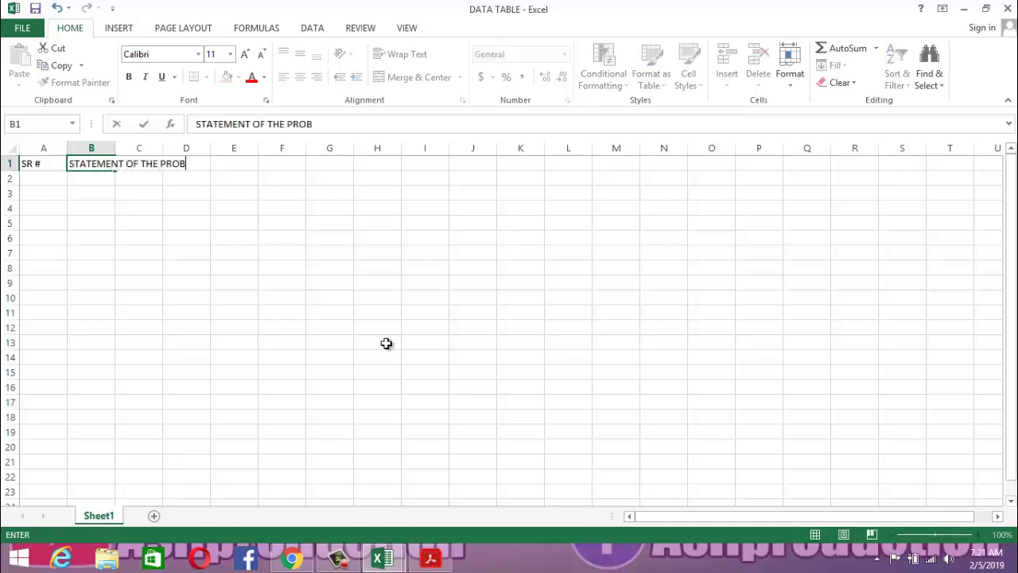
pyautogui.write('LEM')
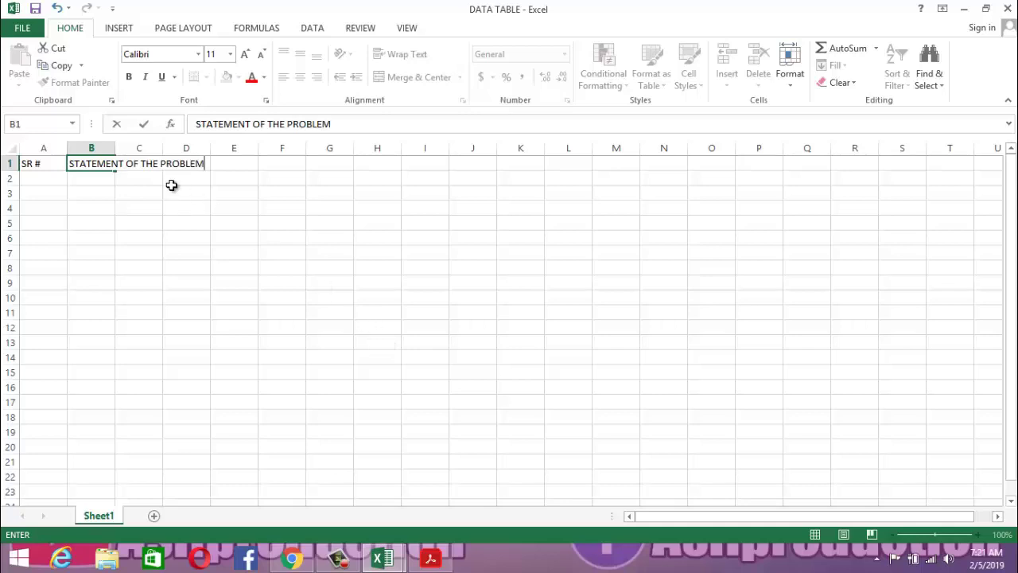
# Merge B1:B3, wrap and middle-align the heading, and widen column B to fit
pyautogui.moveTo(93, 163); pyautogui.dragTo(90, 186)
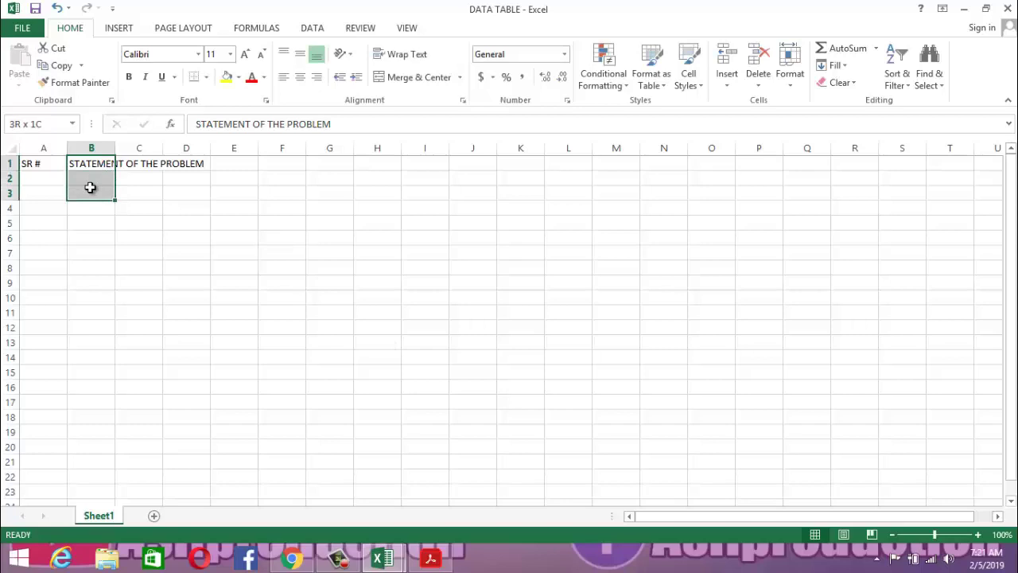
pyautogui.moveTo(90, 187); pyautogui.dragTo(90, 186)
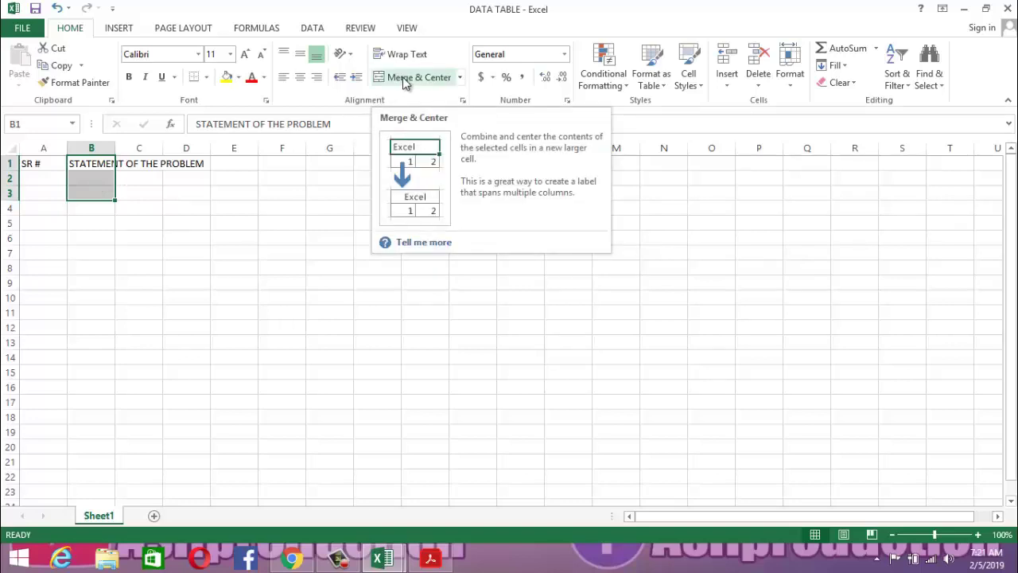
pyautogui.click(406, 83)
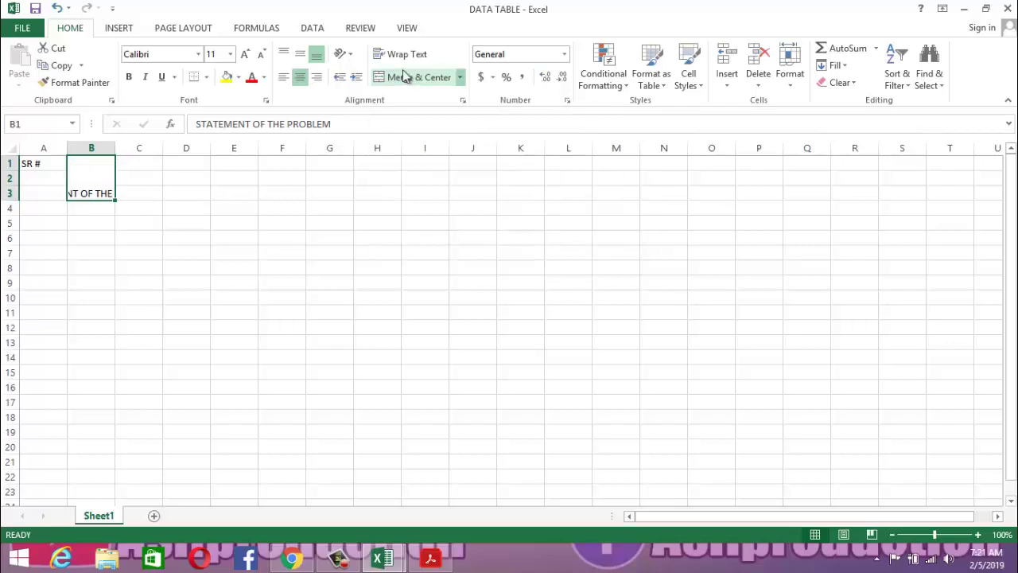
pyautogui.click(403, 58)
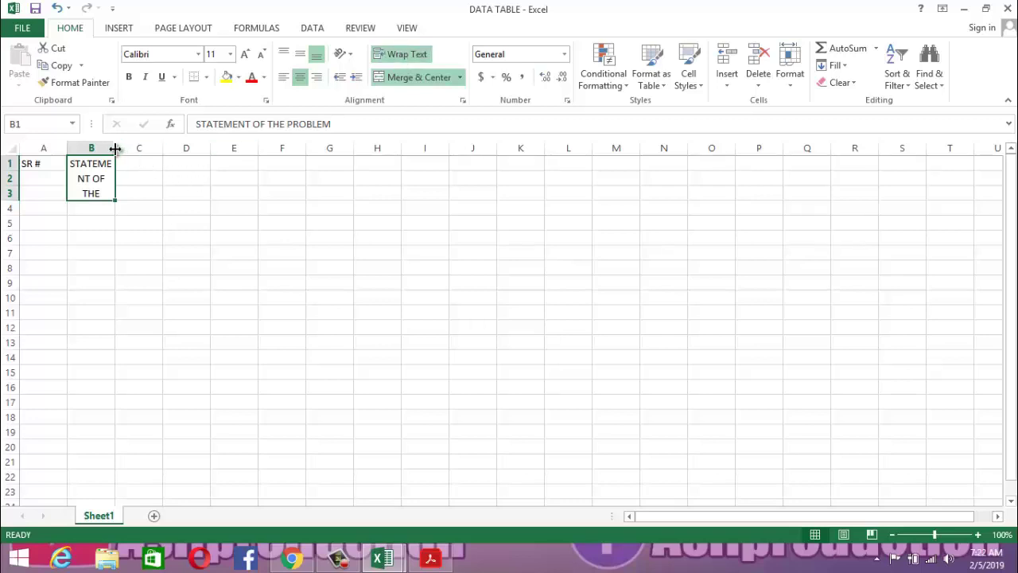
pyautogui.moveTo(115, 149); pyautogui.dragTo(164, 160)
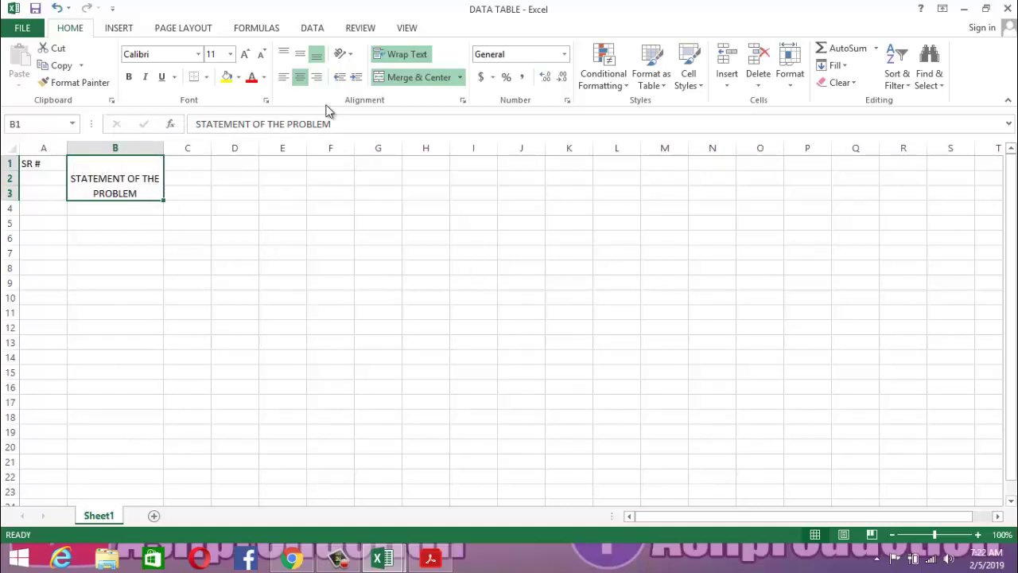
pyautogui.click(303, 59)
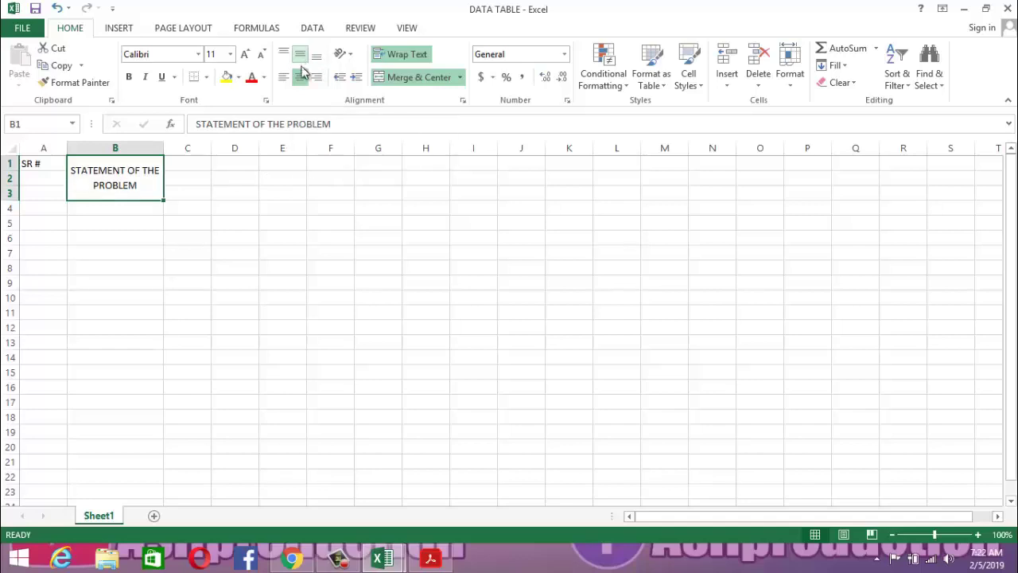
pyautogui.click(220, 183)
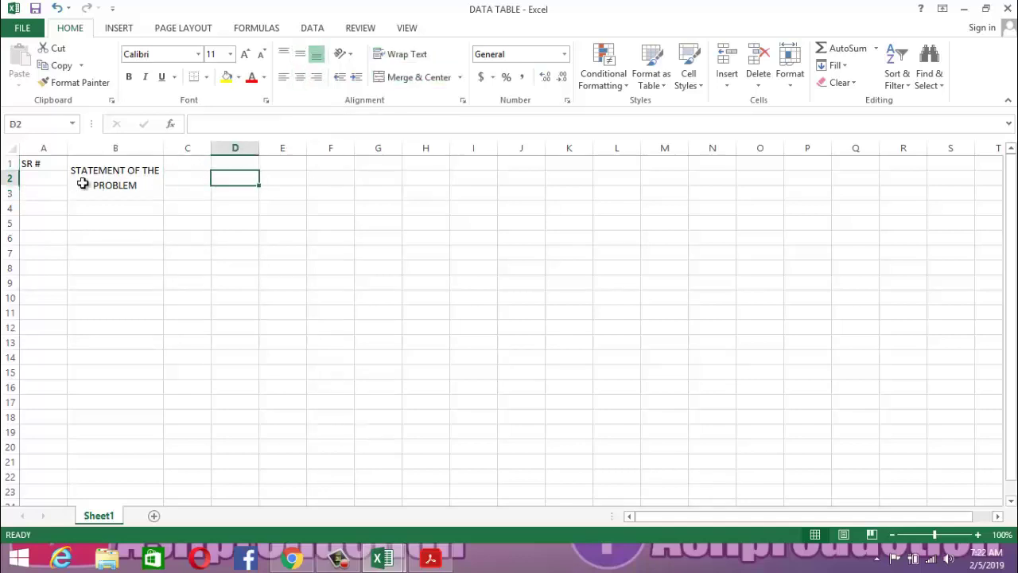
# Merge A1:A3 so SR # is centred both horizontally and vertically
pyautogui.click(43, 162)
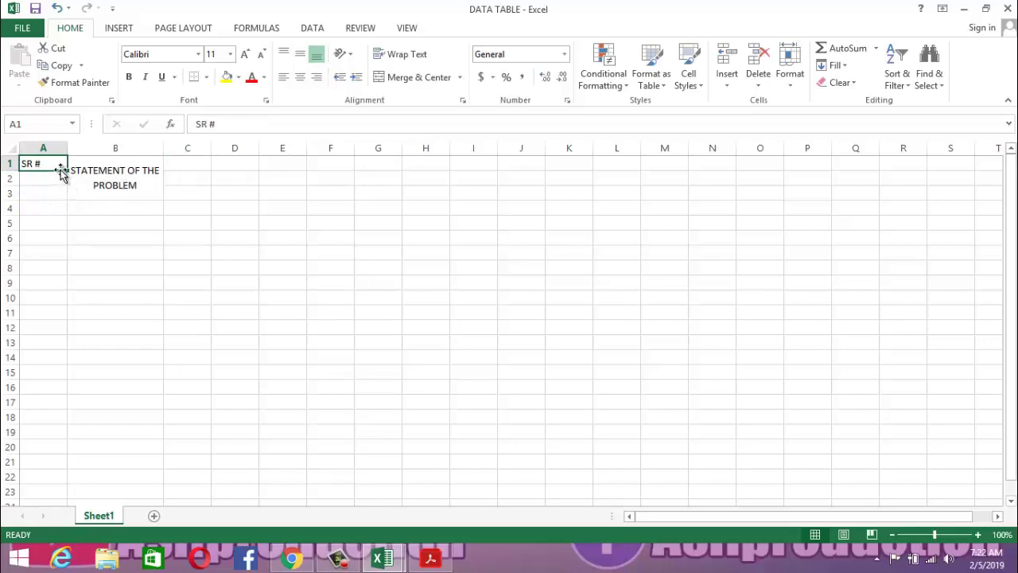
pyautogui.moveTo(51, 165); pyautogui.dragTo(50, 191)
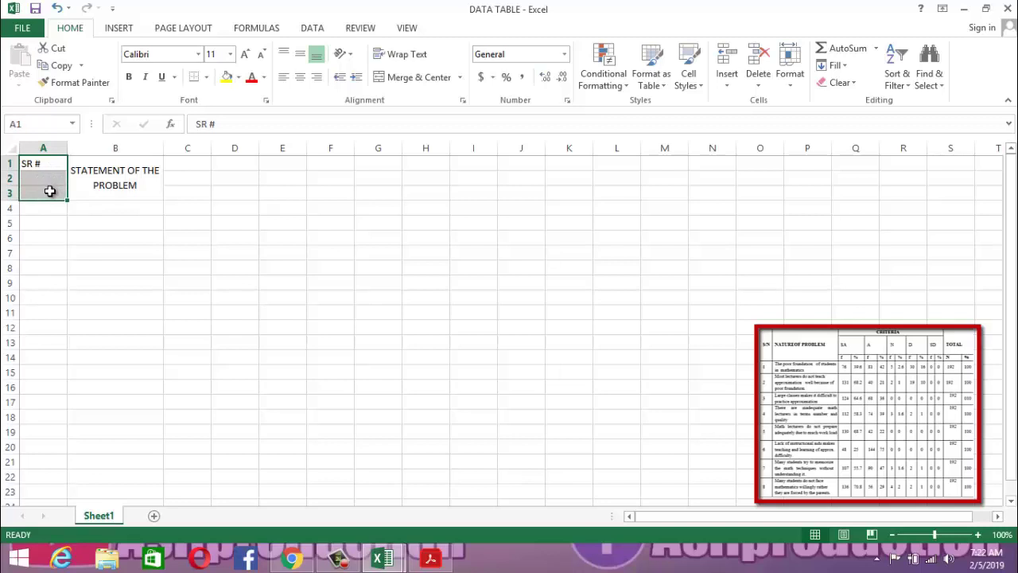
pyautogui.click(434, 78)
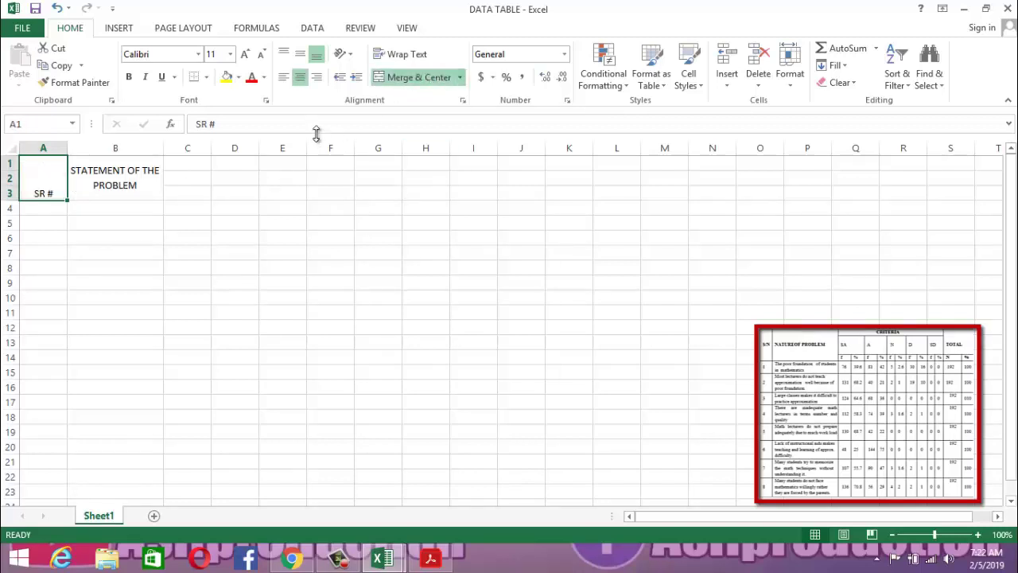
pyautogui.click(300, 54)
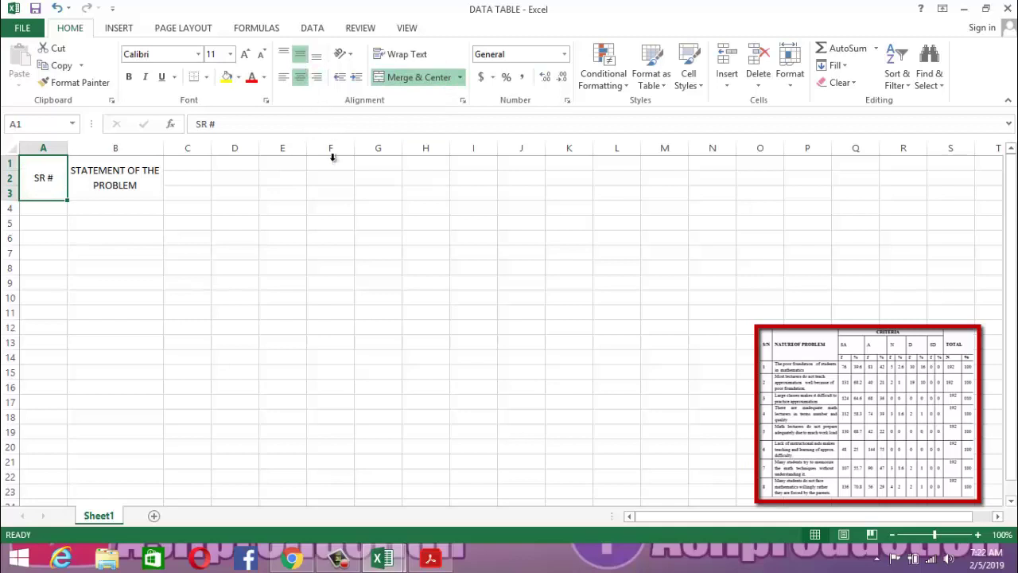
pyautogui.click(341, 210)
pyautogui.click(193, 164)
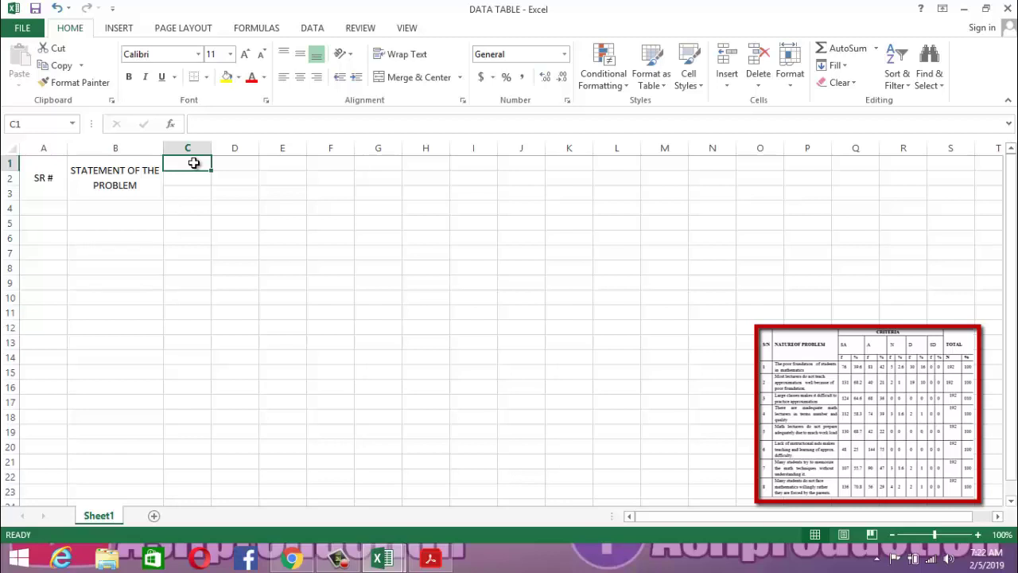
# Merge and centre C1:L1 and enter the SCALE heading
pyautogui.hotkey('shift', 'Right')
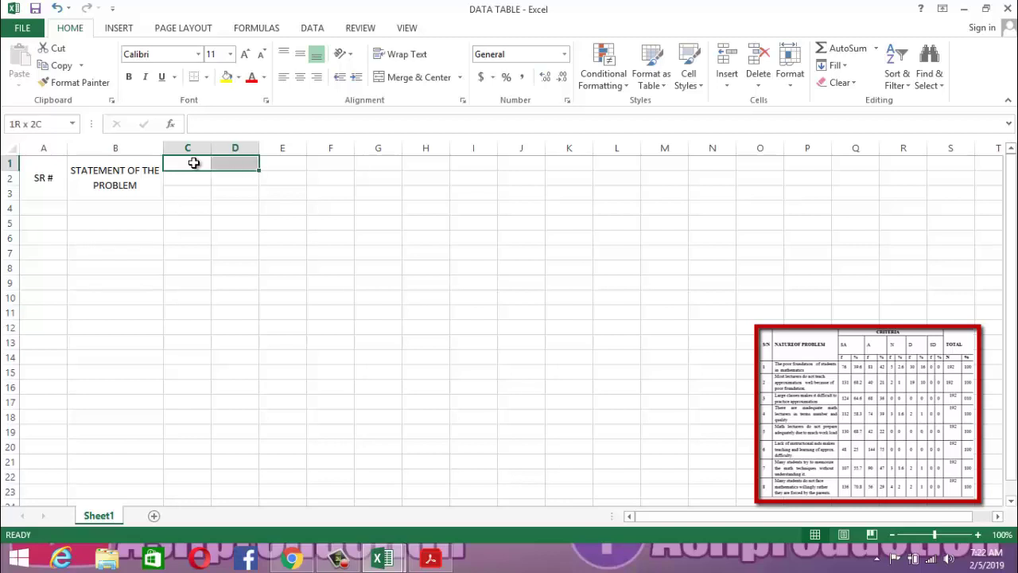
pyautogui.hotkey('shift', 'Right')
pyautogui.hotkey('shift', 'Right')
pyautogui.hotkey('shift', 'Right')
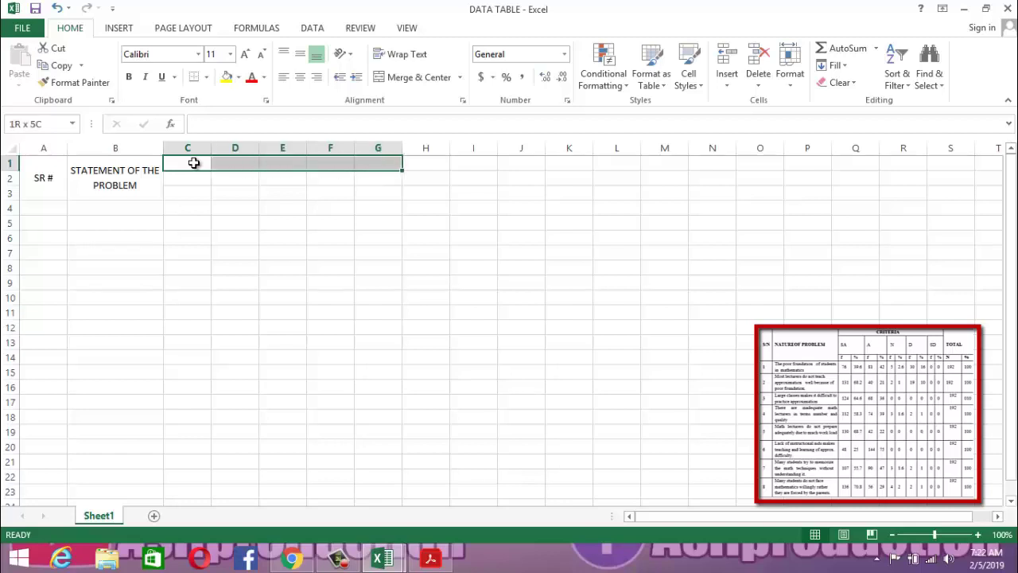
pyautogui.hotkey('shift', 'Right')
pyautogui.hotkey('shift', 'Right')
pyautogui.hotkey('shift', 'Right')
pyautogui.hotkey('shift', 'Right')
pyautogui.hotkey('shift', 'Right')
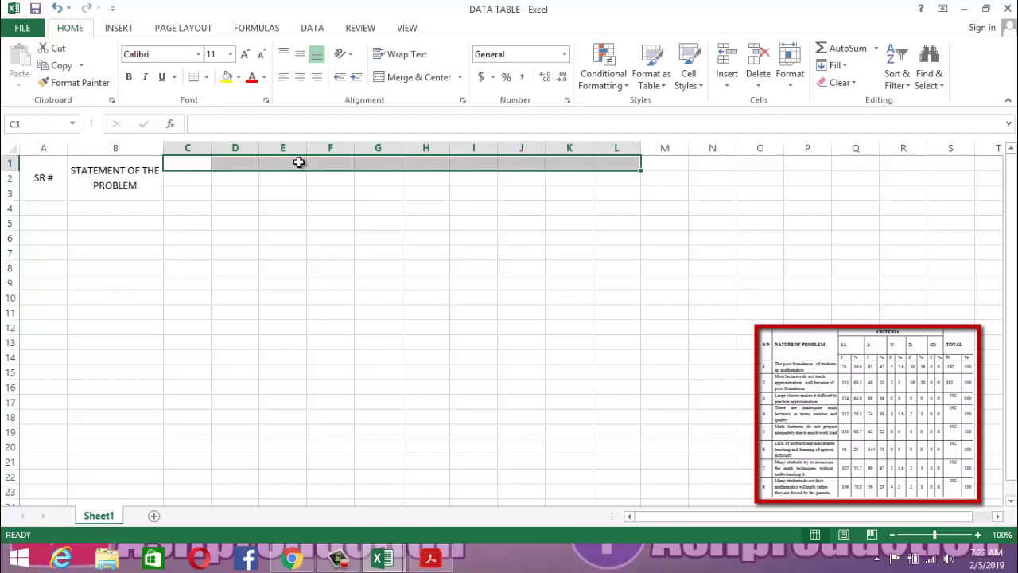
pyautogui.click(412, 80)
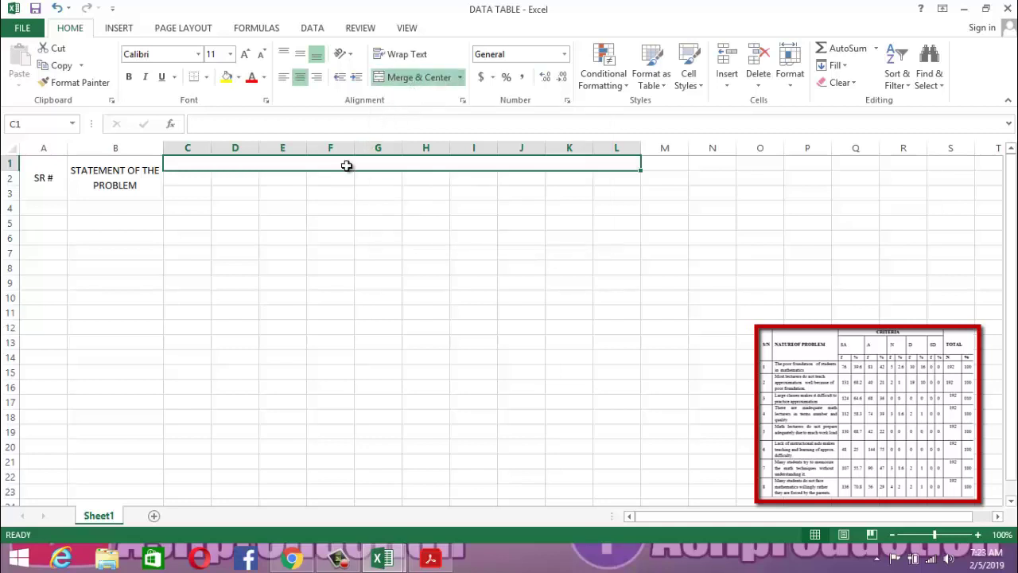
pyautogui.write('SCALE')
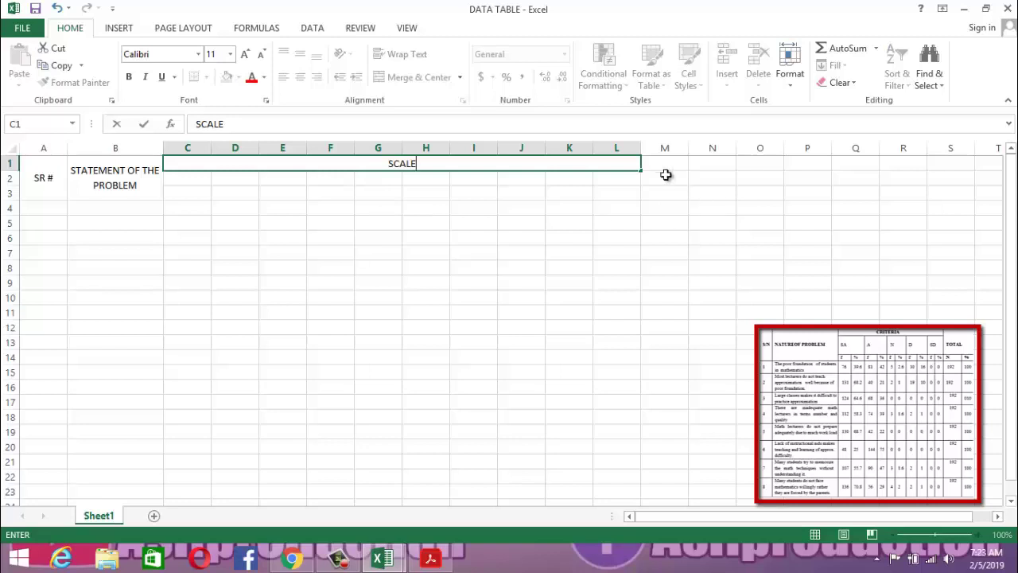
pyautogui.click(663, 164)
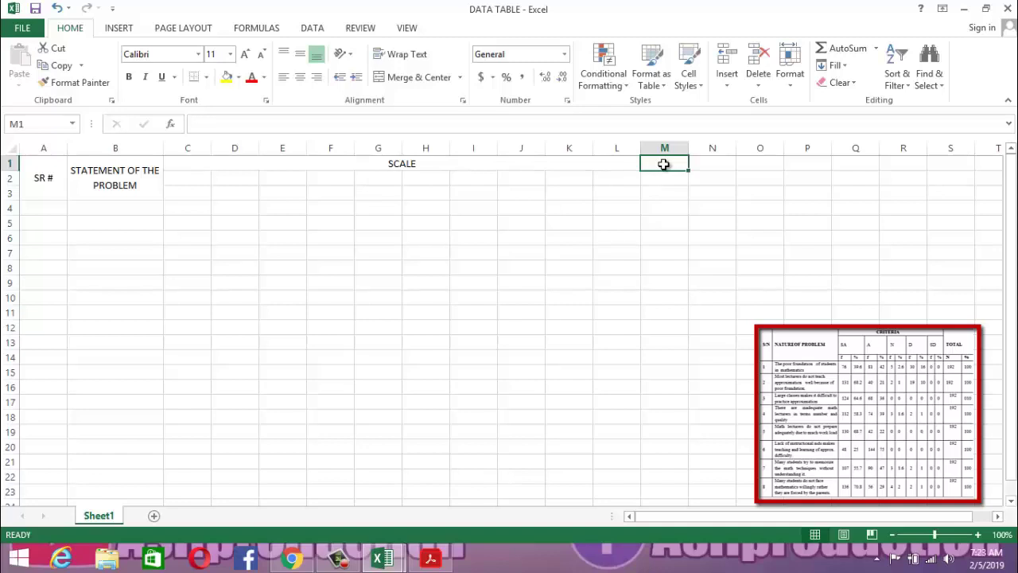
# Merge and centre M1:N1 and enter TOTAL, correcting a typo
pyautogui.moveTo(664, 164); pyautogui.dragTo(688, 164)
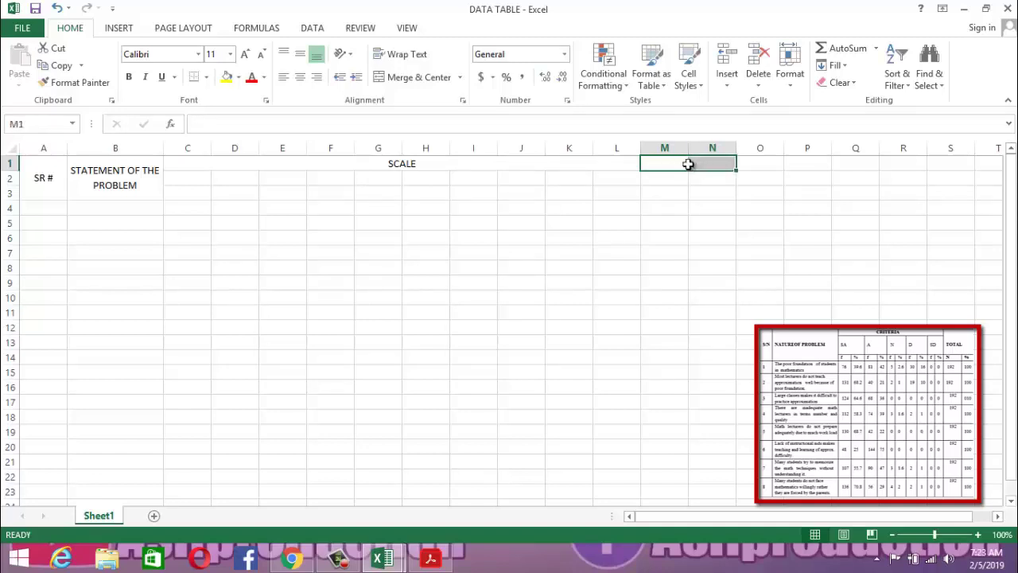
pyautogui.click(415, 76)
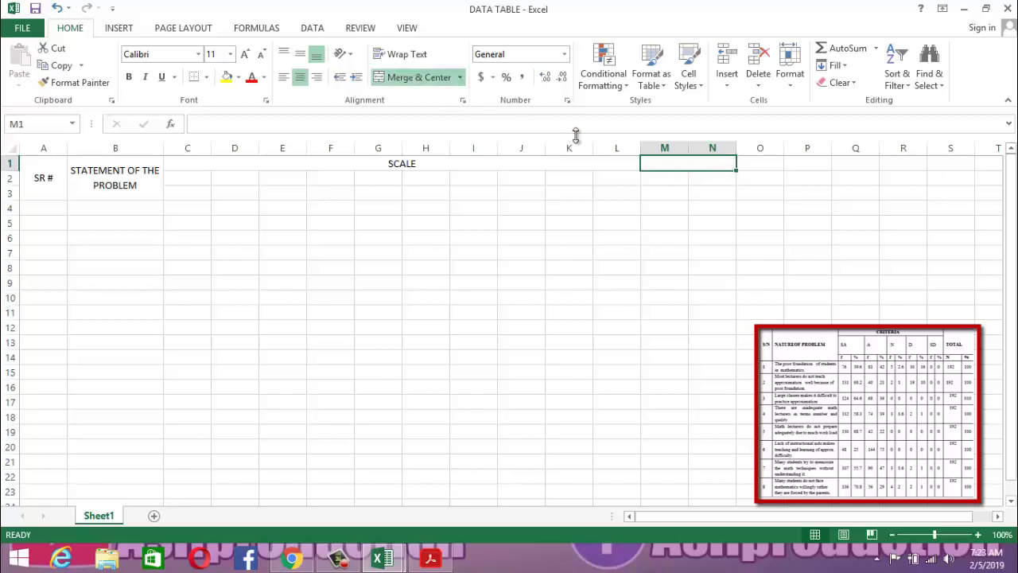
pyautogui.write('TOA')
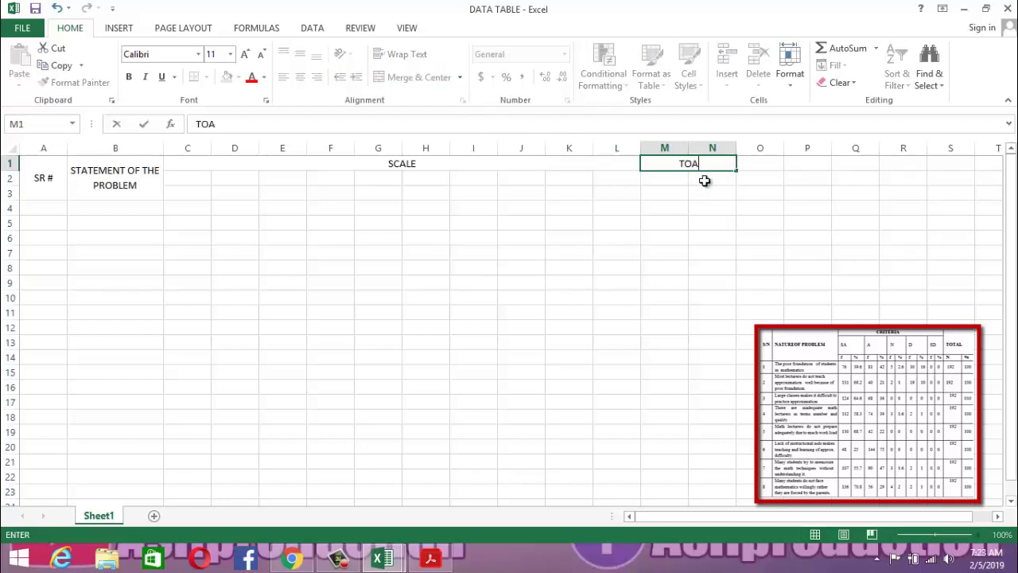
pyautogui.write('TA')
pyautogui.press('BackSpace')
pyautogui.press('BackSpace')
pyautogui.press('BackSpace')
pyautogui.write('T')
pyautogui.write('AL')
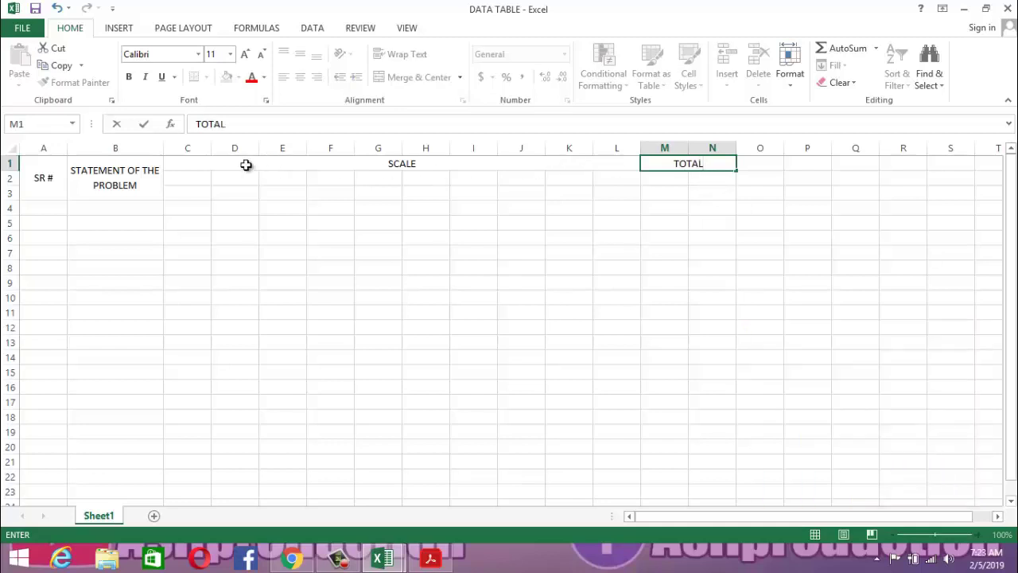
pyautogui.click(239, 164)
pyautogui.click(196, 177)
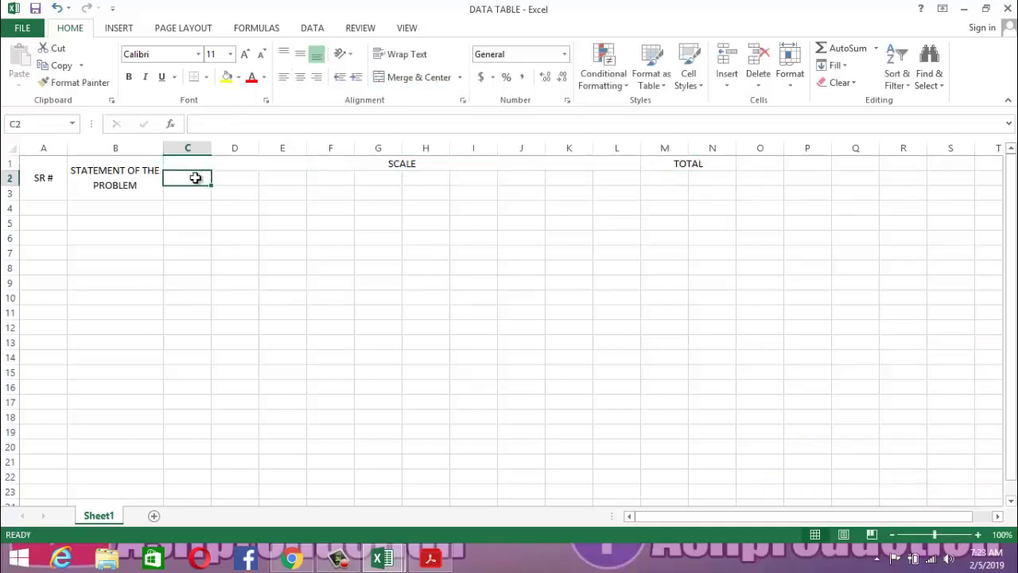
pyautogui.press('Up')
pyautogui.click(698, 164)
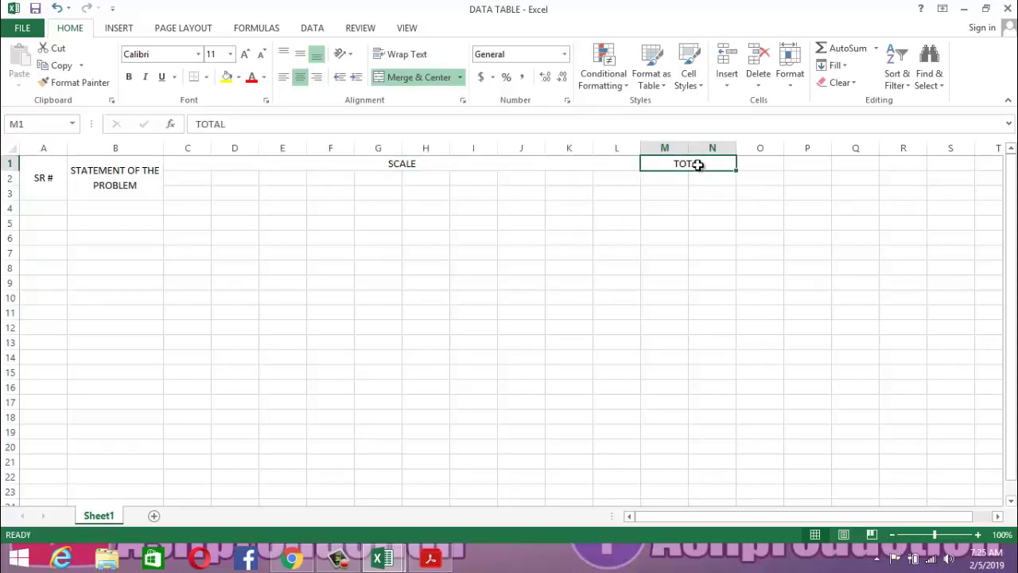
pyautogui.click(193, 185)
pyautogui.moveTo(193, 184)
pyautogui.mouseDown()
pyautogui.moveTo(600, 204)
pyautogui.moveTo(203, 175)
pyautogui.mouseUp()
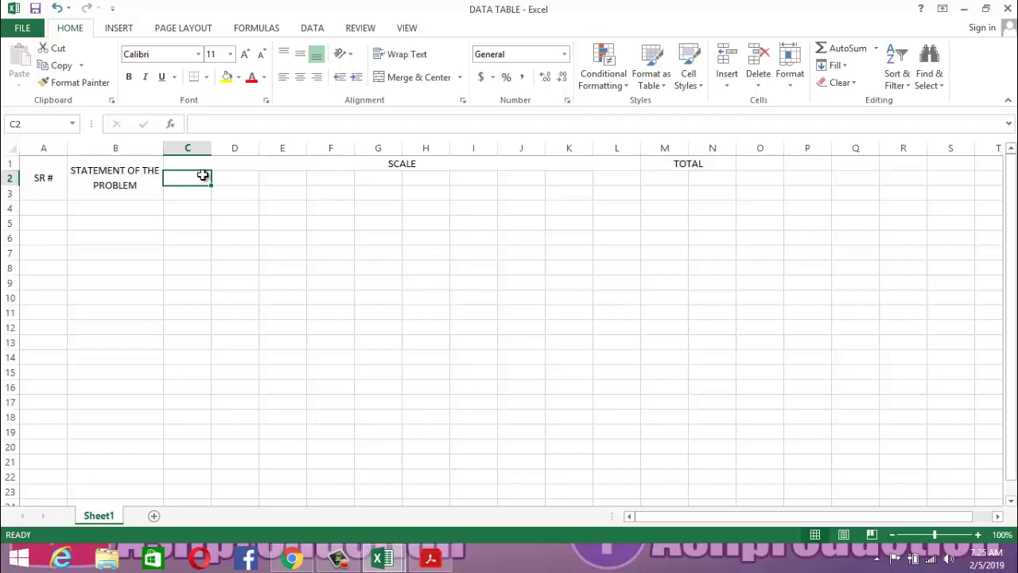
# Enter sub-headings SA, A, N, D and SD across row 2 under SCALE
pyautogui.write('SA')
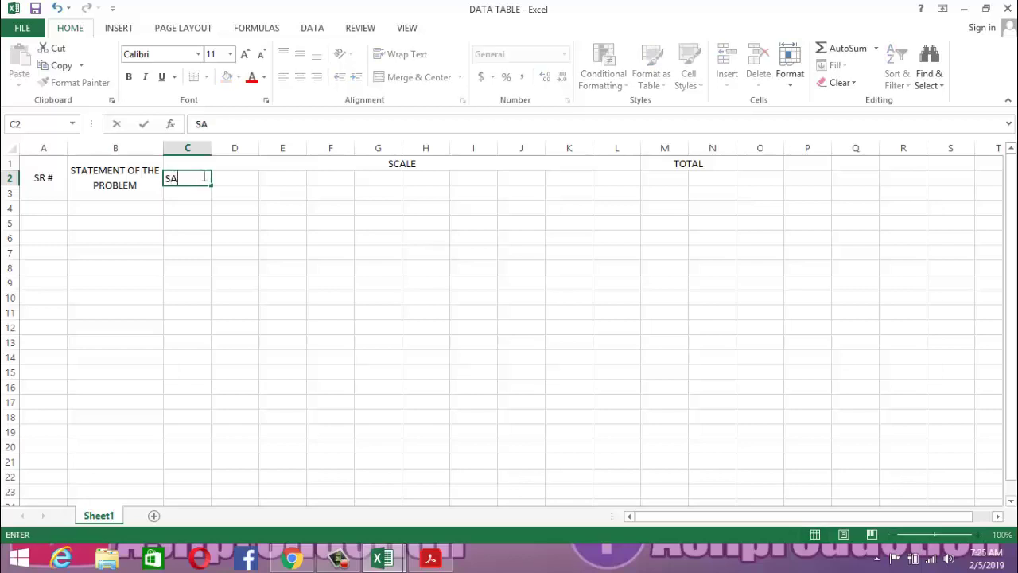
pyautogui.press('Tab')
pyautogui.press('Tab')
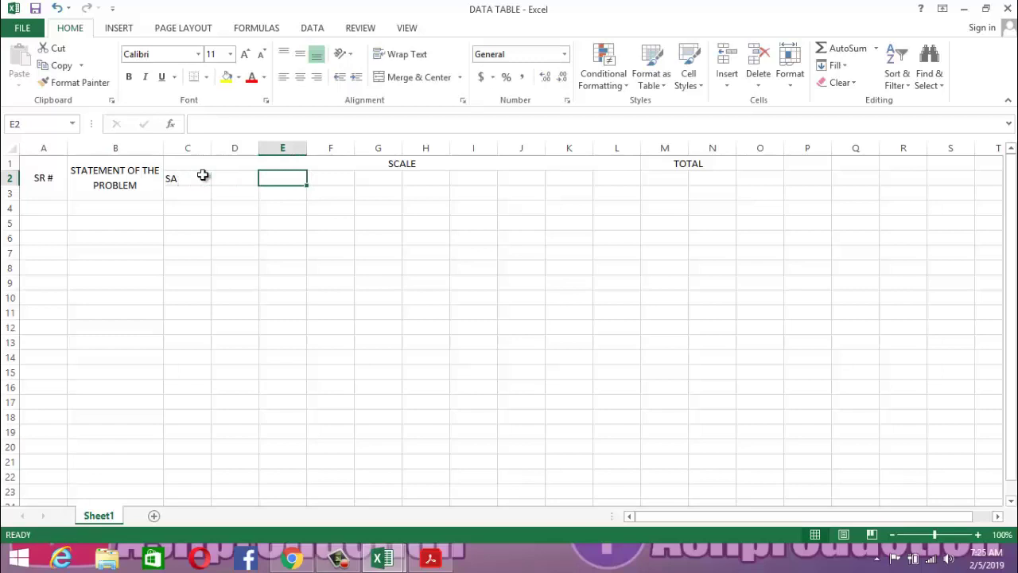
pyautogui.click(203, 175)
pyautogui.press('Delete')
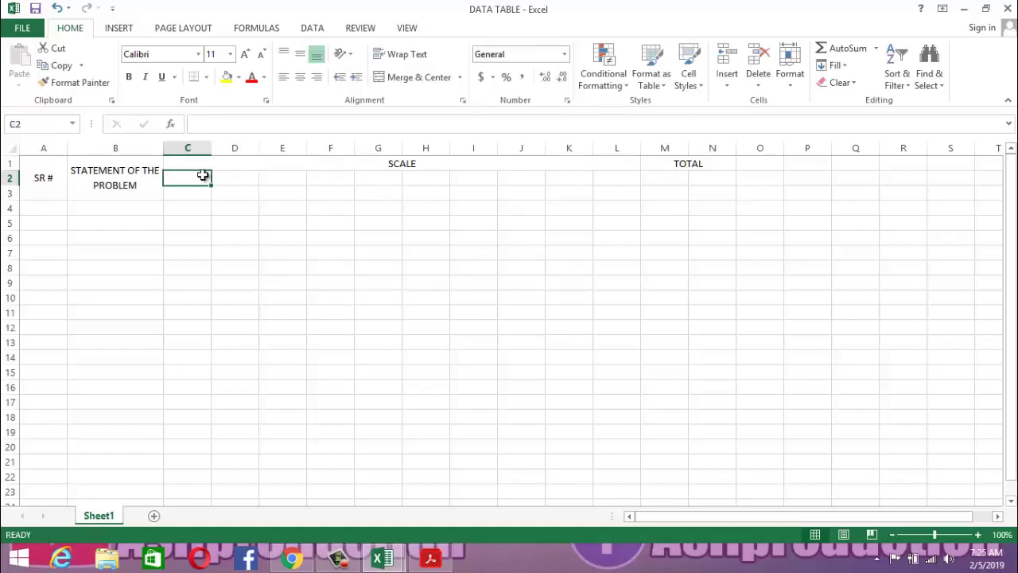
pyautogui.write('SA')
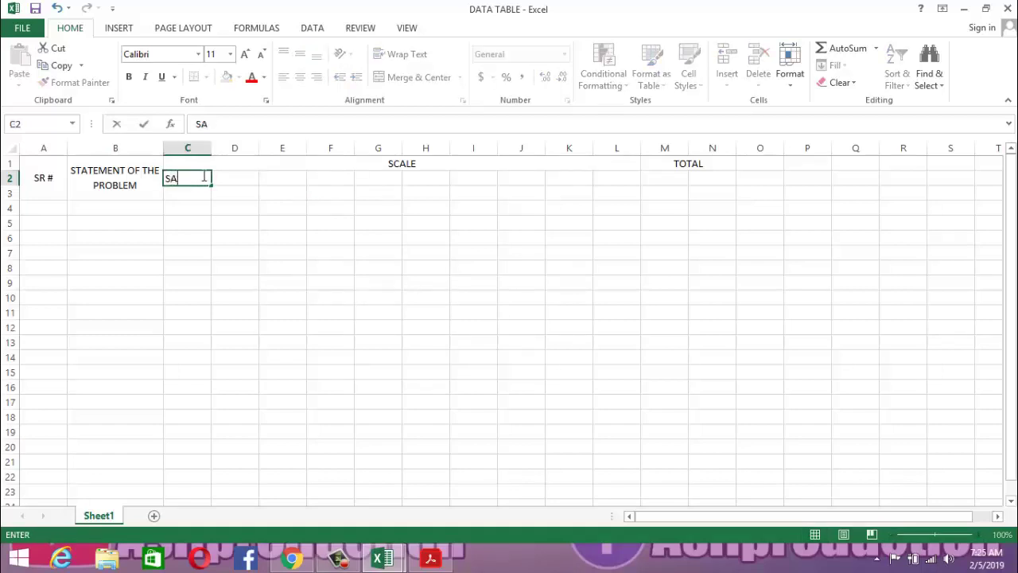
pyautogui.press('Tab')
pyautogui.press('Tab')
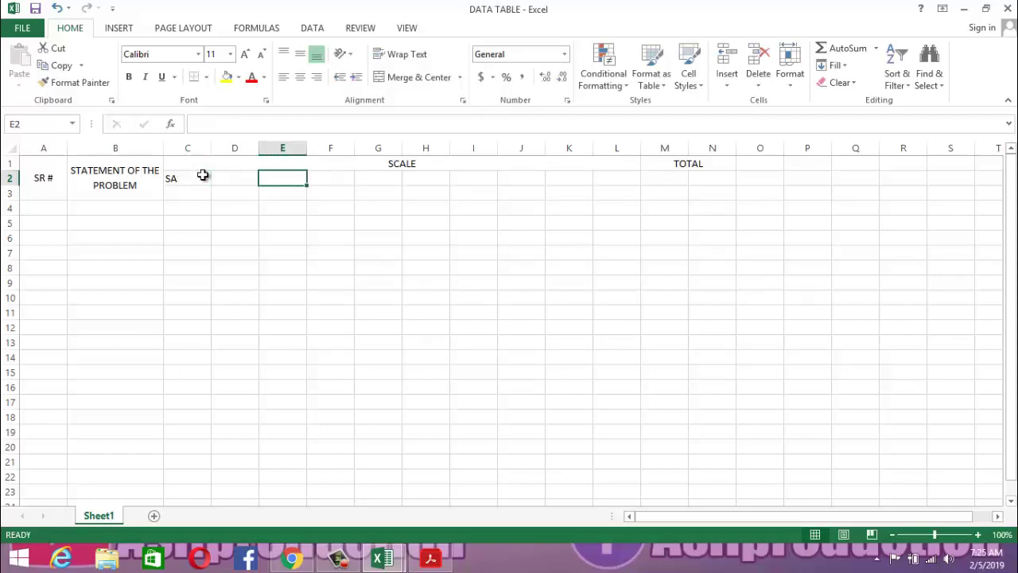
pyautogui.write('A')
pyautogui.press('Tab')
pyautogui.press('Tab')
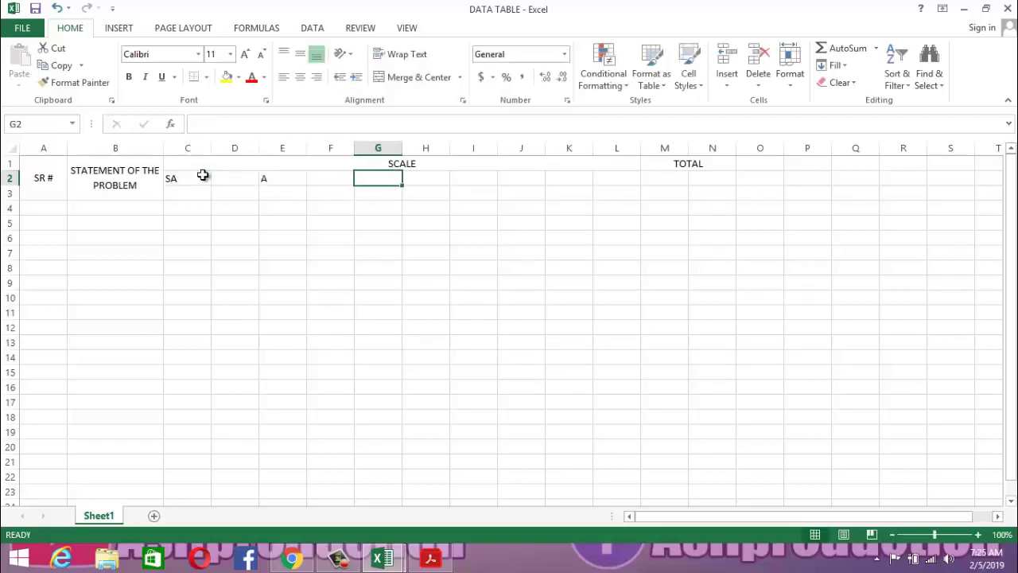
pyautogui.write('N')
pyautogui.press('Tab')
pyautogui.press('Tab')
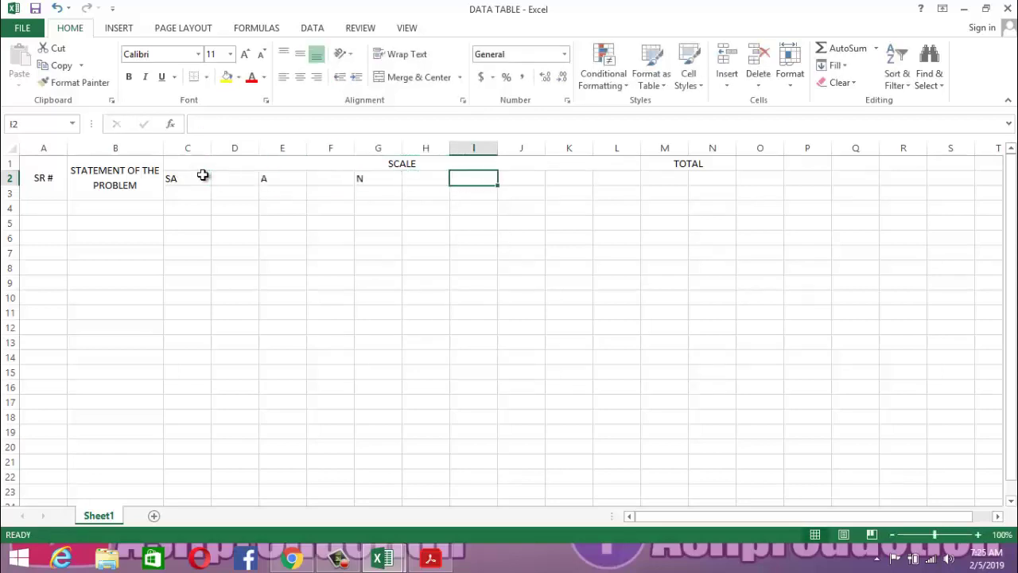
pyautogui.write('D')
pyautogui.press('Tab')
pyautogui.press('Tab')
pyautogui.write('S')
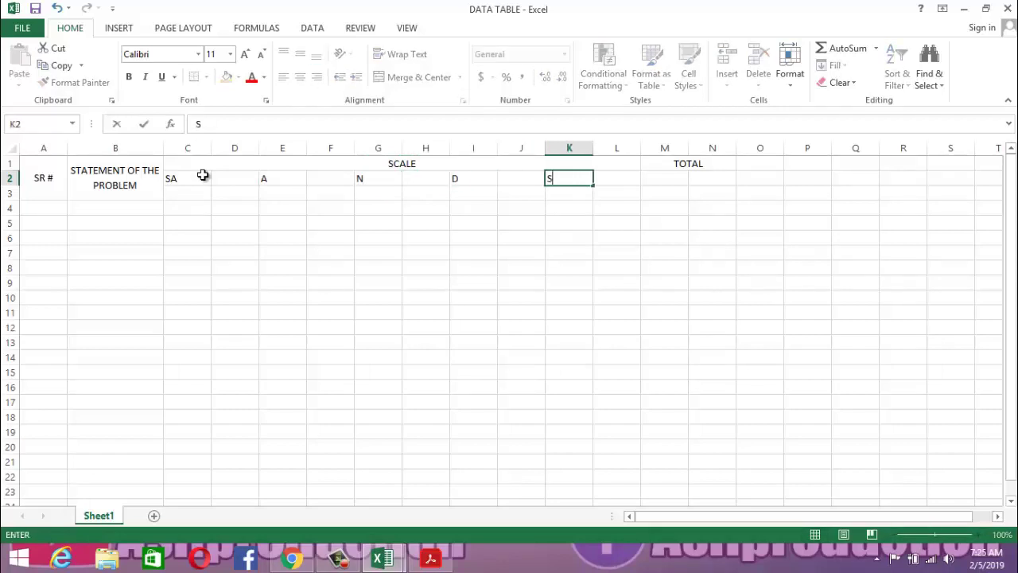
pyautogui.click(529, 311)
# Enter N in M2 under TOTAL and clear stray characters from N2
pyautogui.click(195, 179)
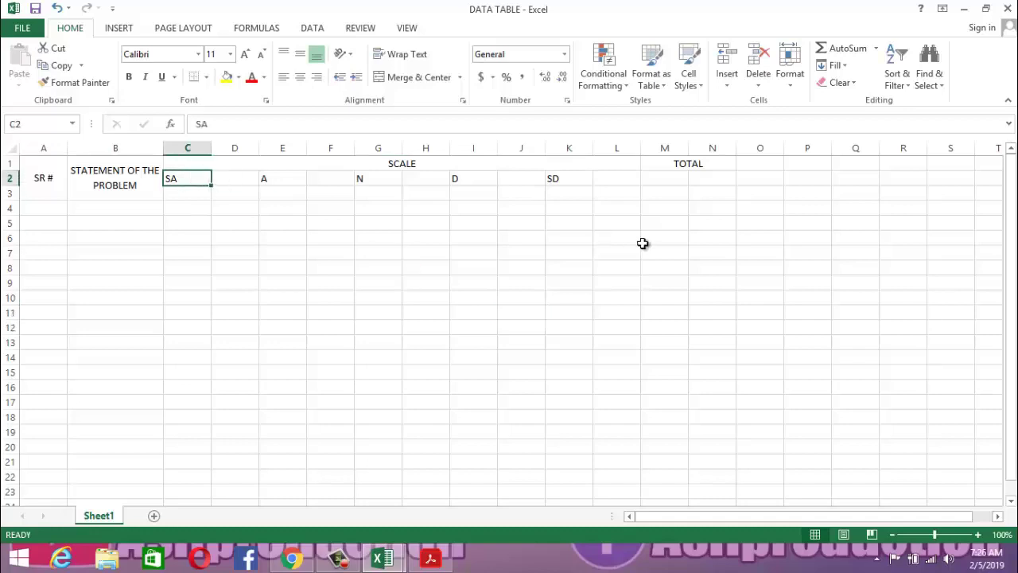
pyautogui.click(666, 178)
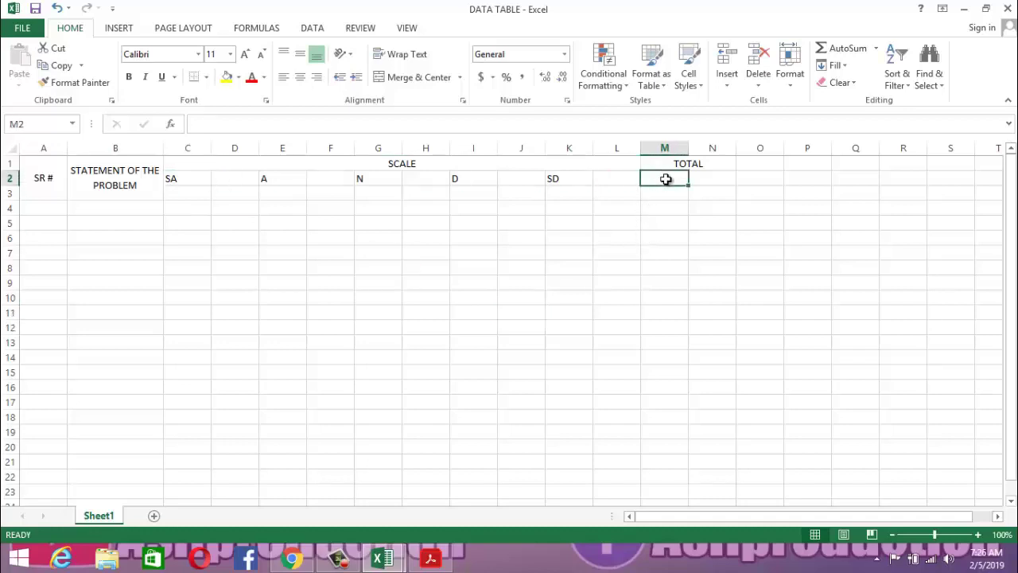
pyautogui.write('N')
pyautogui.press('Tab')
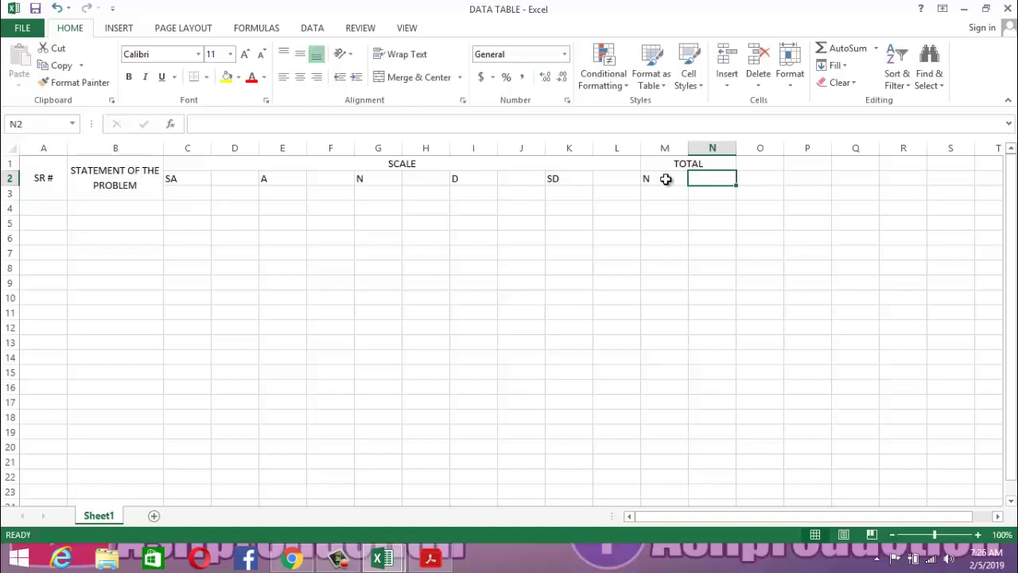
pyautogui.write('!')
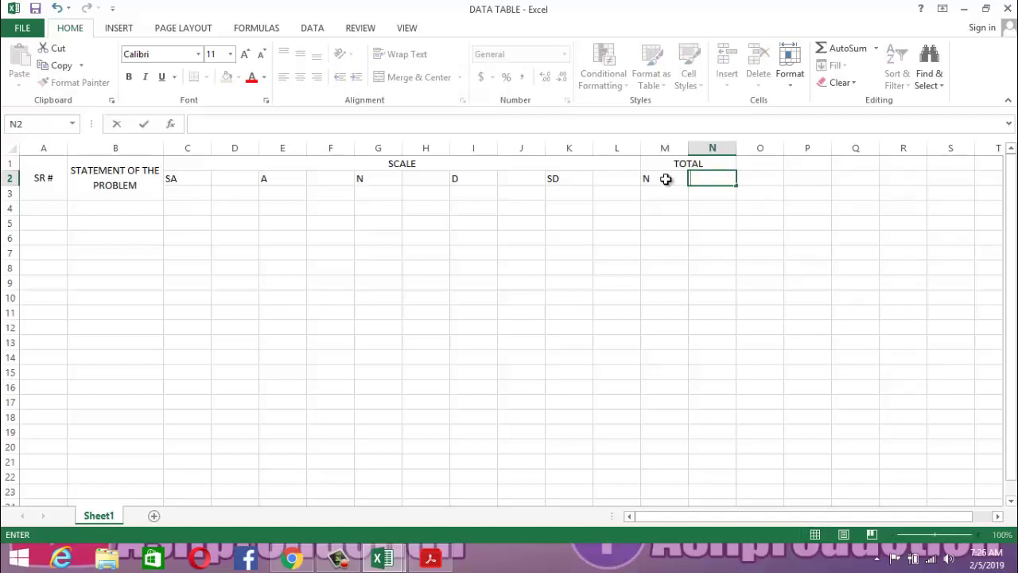
pyautogui.write('!!!')
pyautogui.press('BackSpace')
pyautogui.press('BackSpace')
pyautogui.press('BackSpace')
pyautogui.press('BackSpace')
# Add % in N2, then enter f, %, f in C3 through E3
pyautogui.write('%')
pyautogui.click(192, 192)
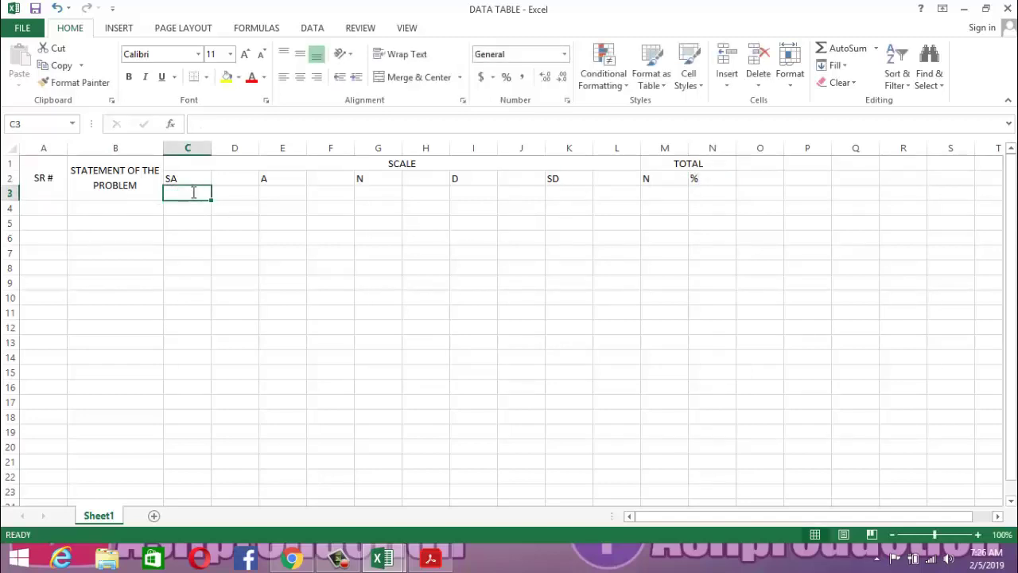
pyautogui.write('f')
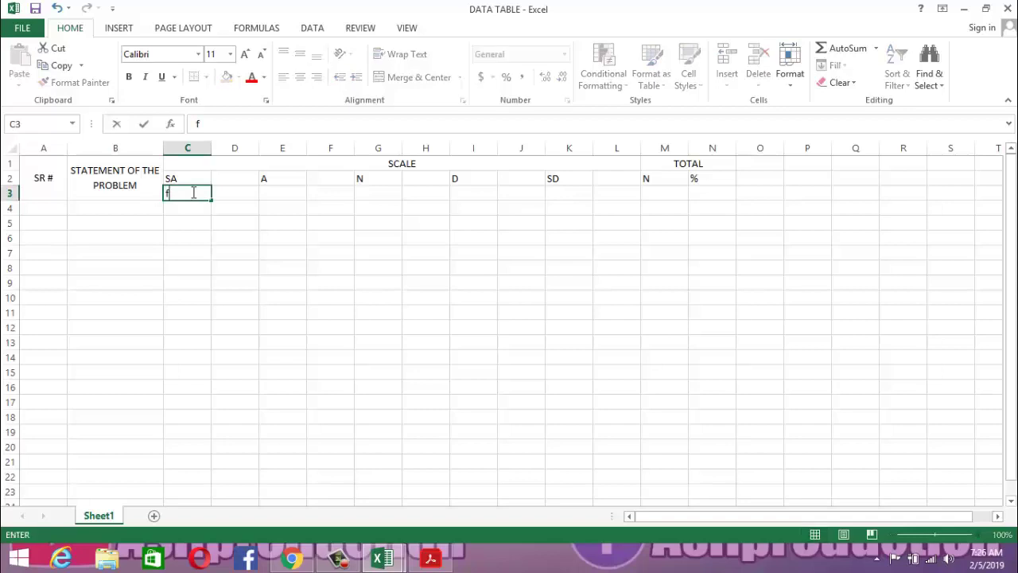
pyautogui.click(237, 196)
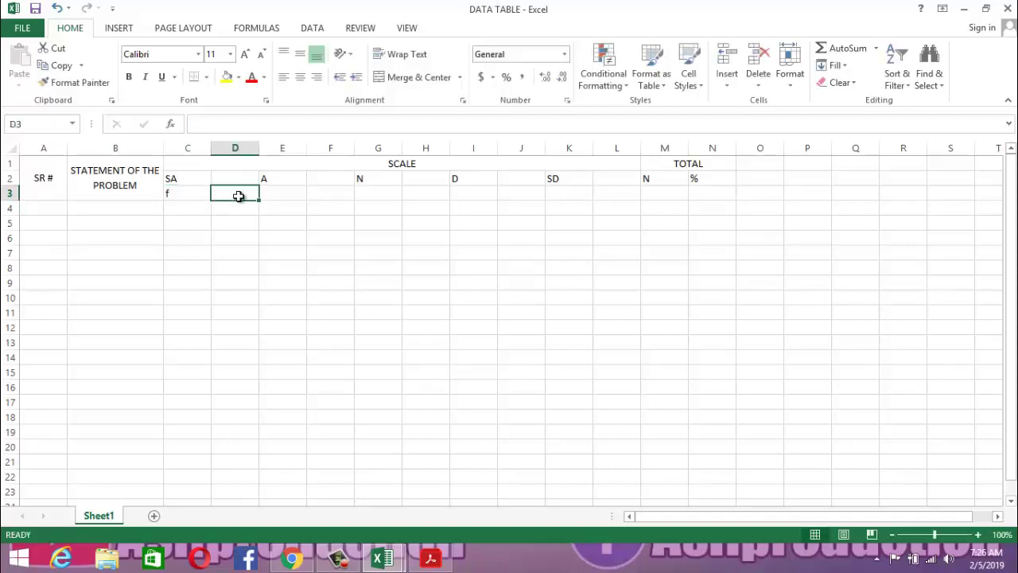
pyautogui.write('%')
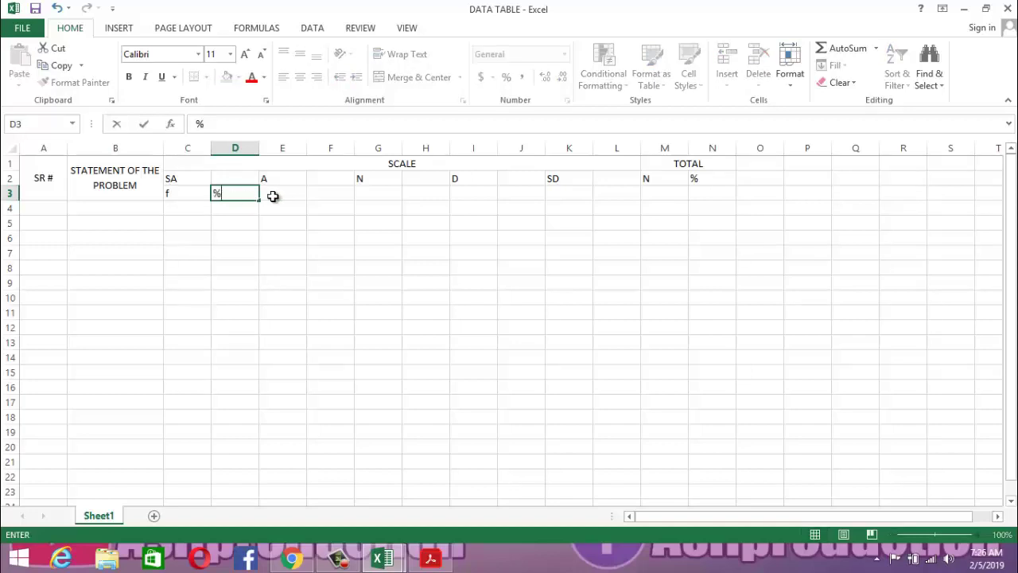
pyautogui.click(272, 196)
pyautogui.write('f')
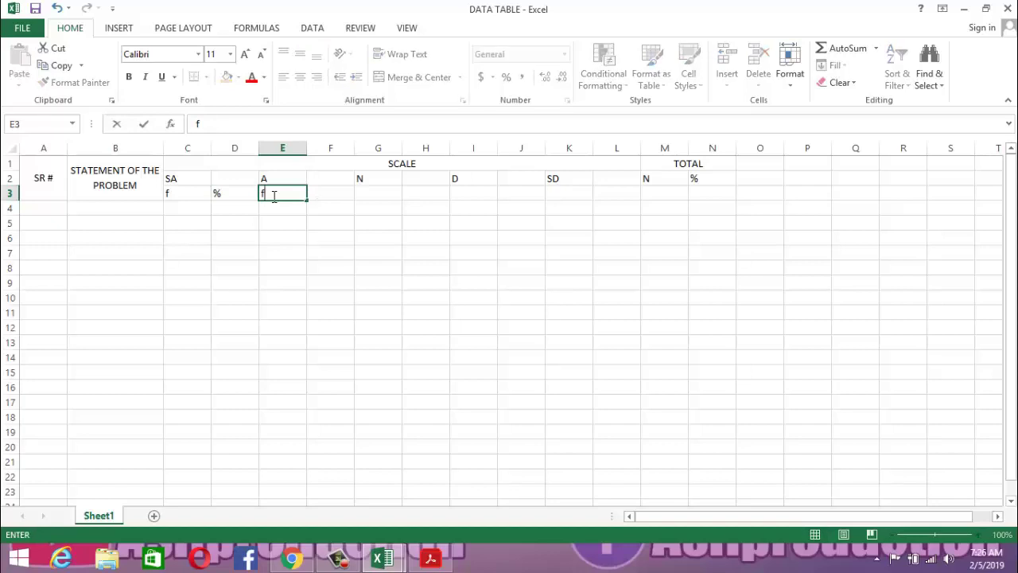
pyautogui.click(323, 197)
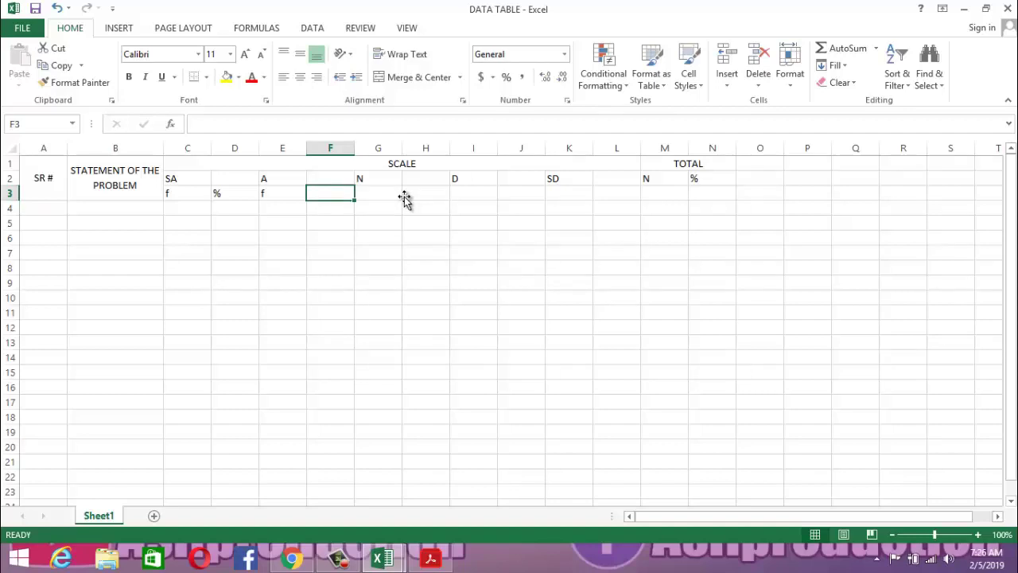
# Continue alternating % and f across row 3 through L3
pyautogui.write('%')
pyautogui.press('Tab')
pyautogui.write('f')
pyautogui.click(406, 197)
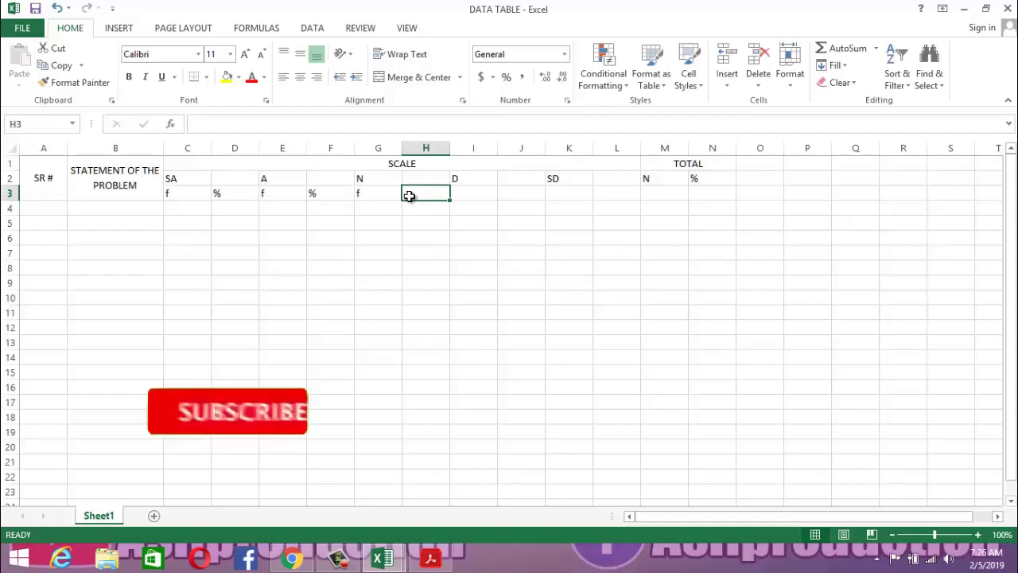
pyautogui.write('%')
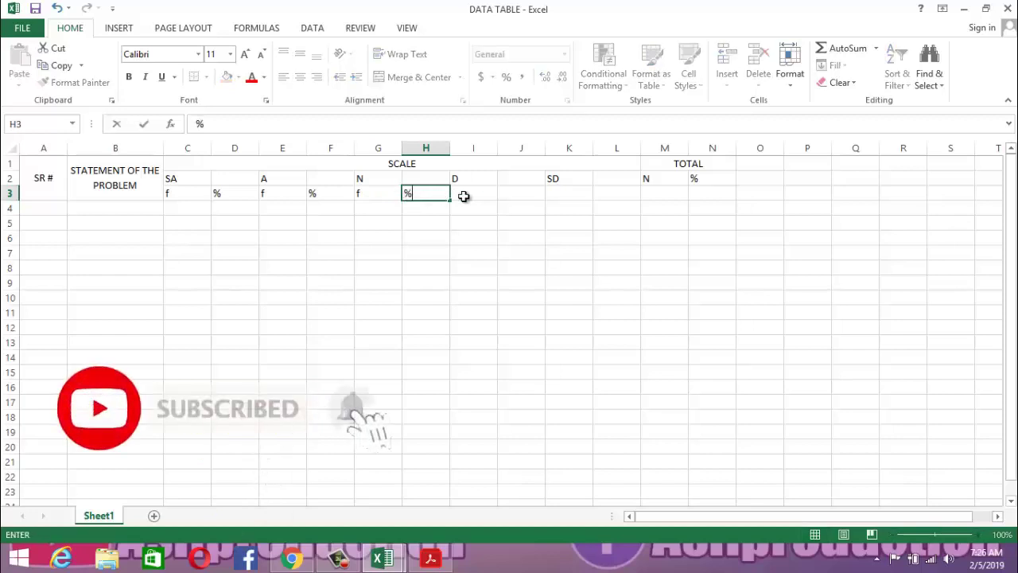
pyautogui.click(481, 195)
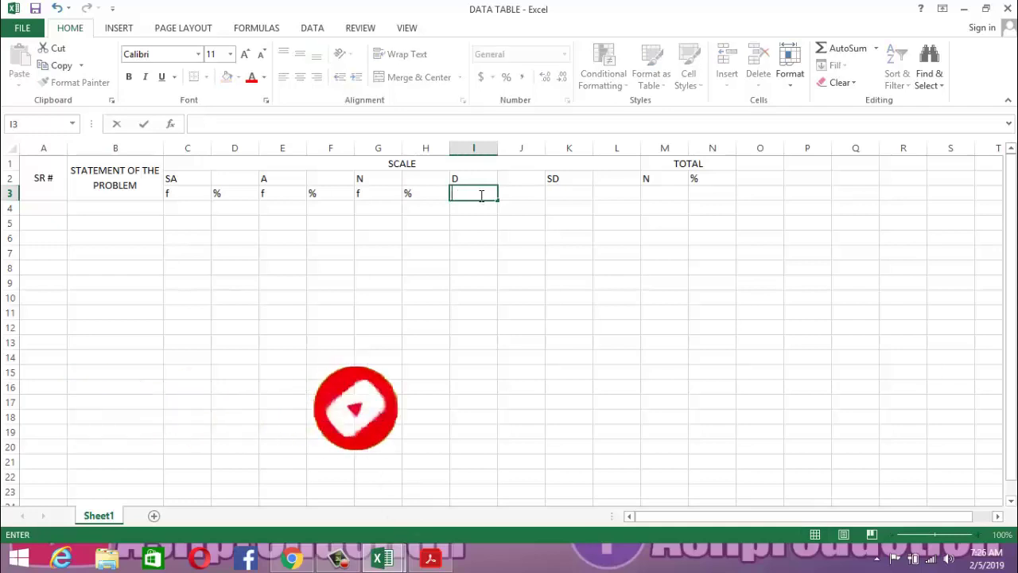
pyautogui.write('f')
pyautogui.click(506, 195)
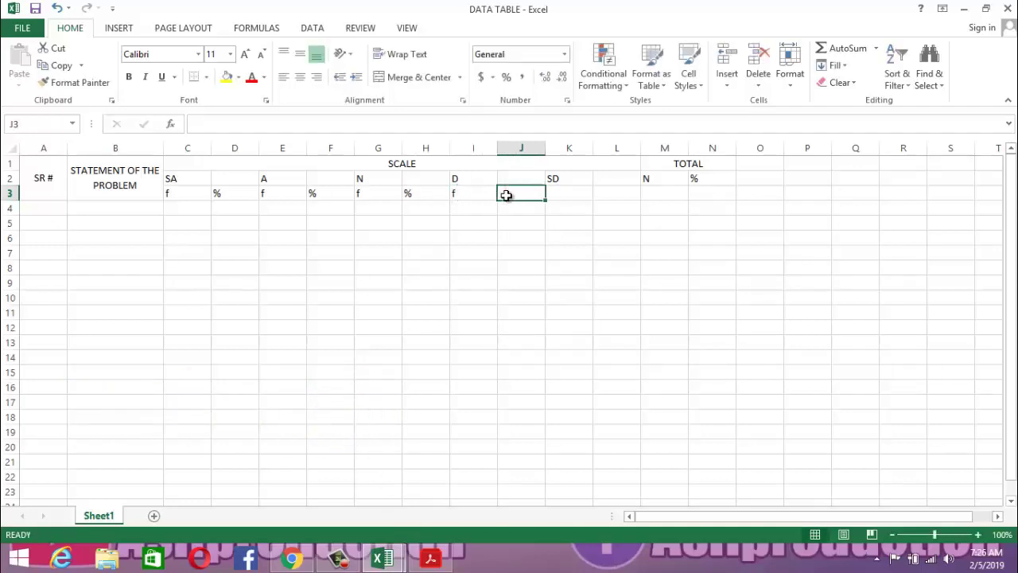
pyautogui.write('%')
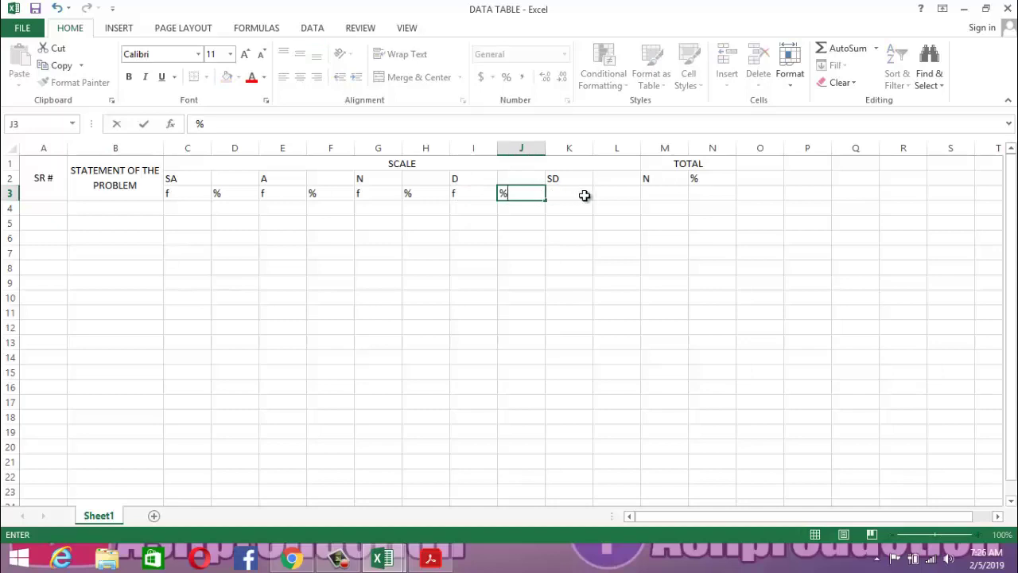
pyautogui.click(585, 195)
pyautogui.write('f')
pyautogui.press('Tab')
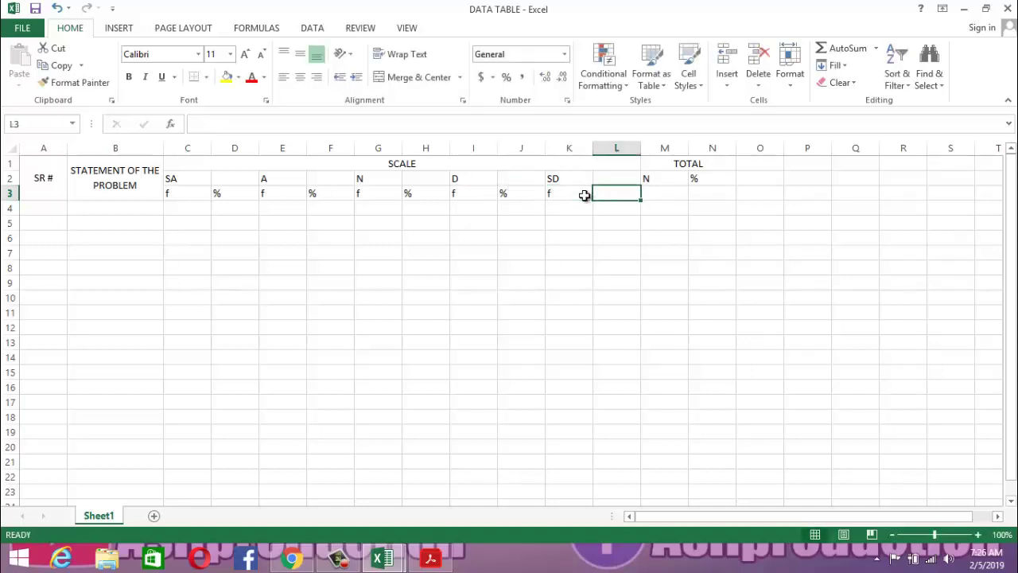
pyautogui.write('%')
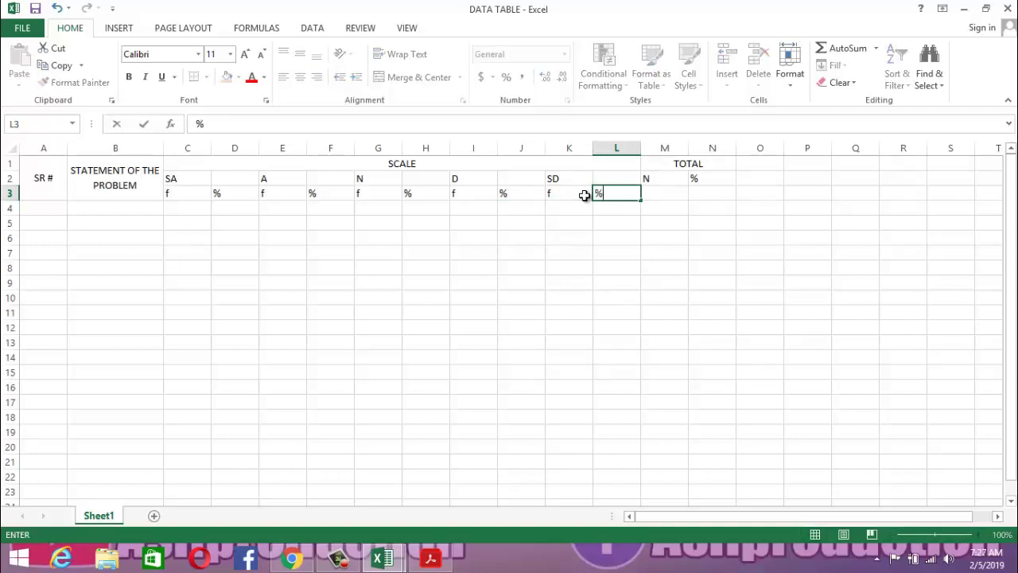
pyautogui.press('Return')
pyautogui.click(529, 270)
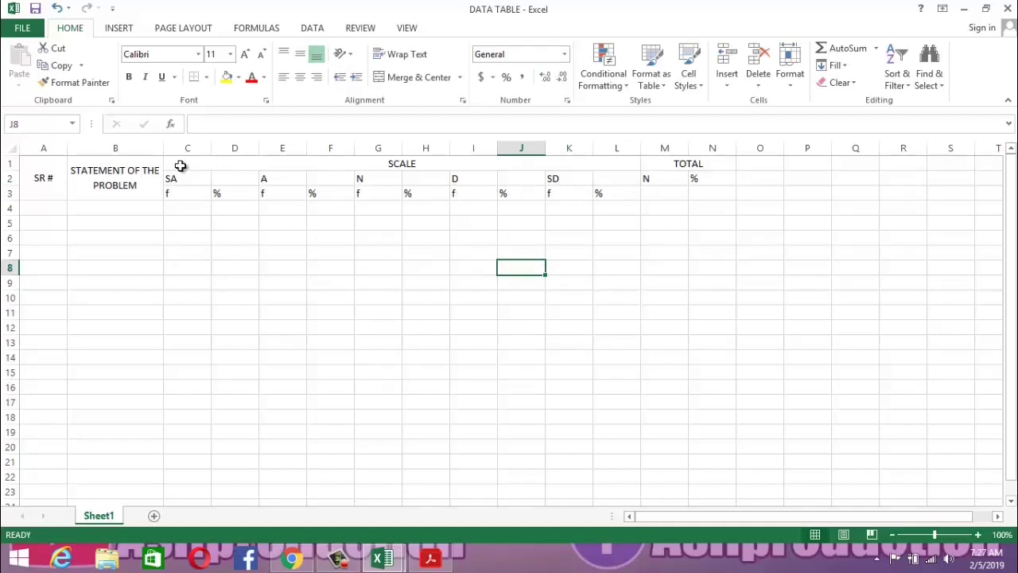
# Narrow columns C–L to 23 pixels and columns M–N to 27 pixels
pyautogui.moveTo(182, 149); pyautogui.dragTo(613, 193)
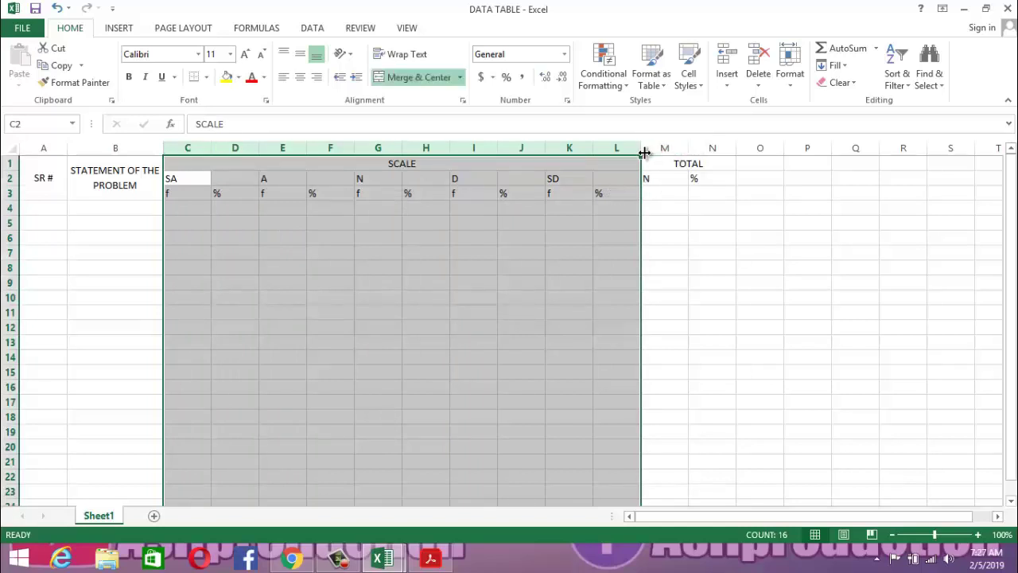
pyautogui.moveTo(641, 145); pyautogui.dragTo(611, 145)
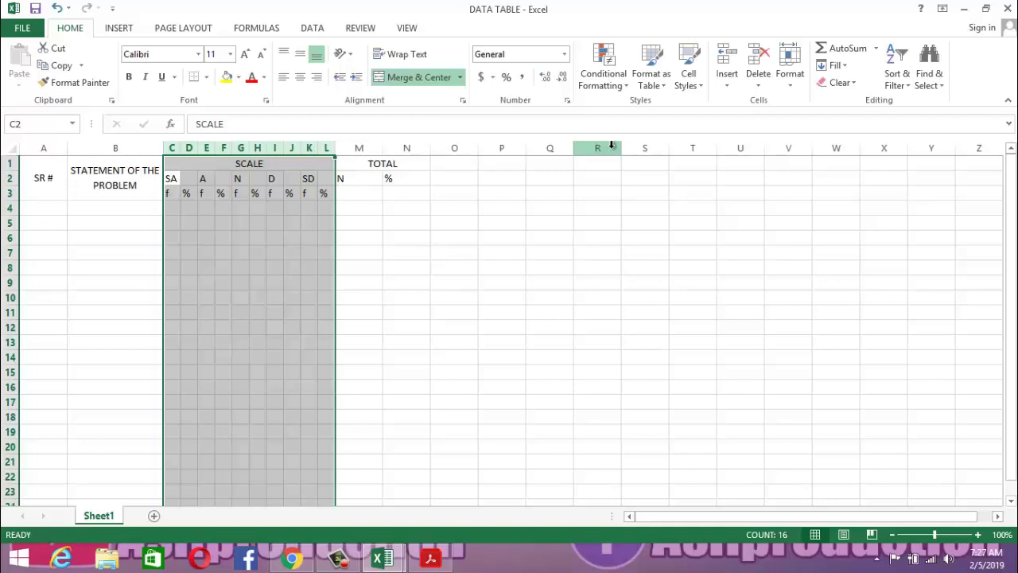
pyautogui.click(374, 162)
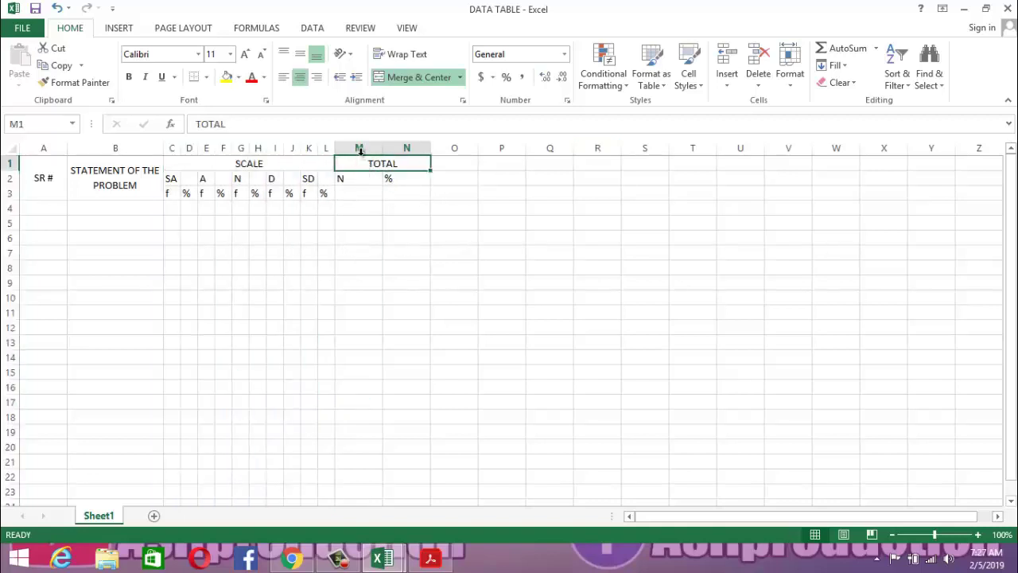
pyautogui.moveTo(360, 150); pyautogui.dragTo(426, 154)
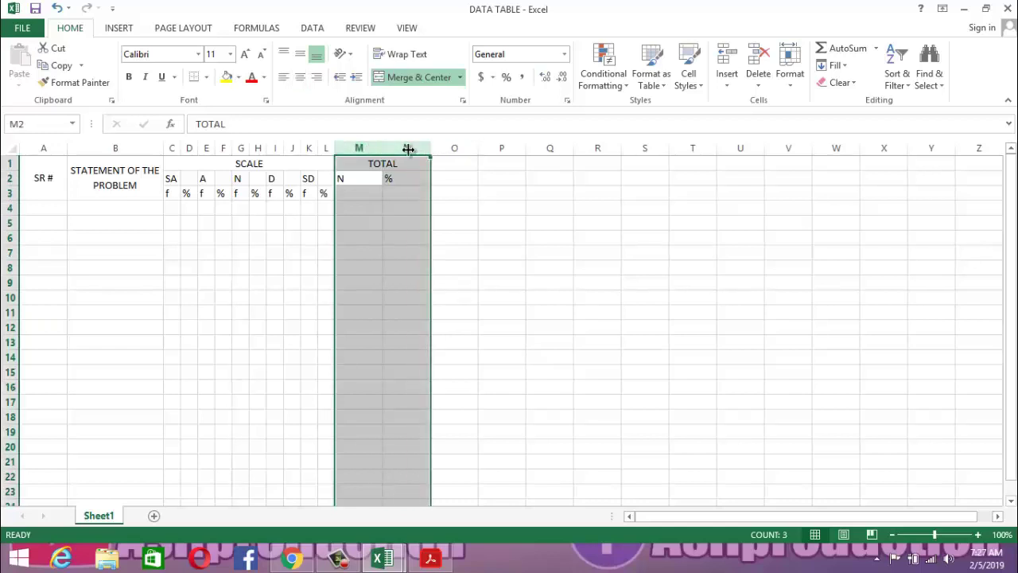
pyautogui.moveTo(408, 149); pyautogui.dragTo(404, 148)
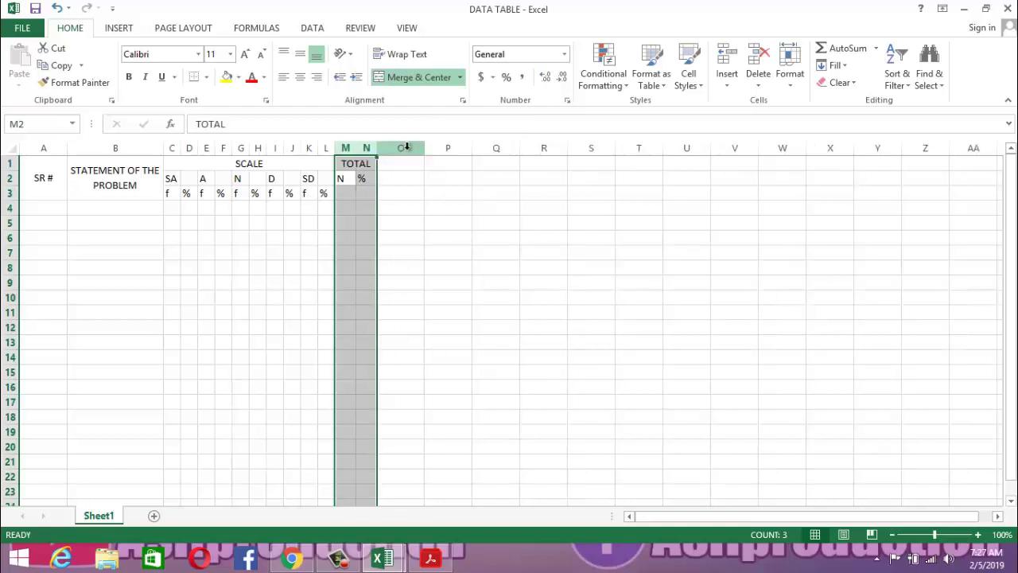
pyautogui.click(497, 197)
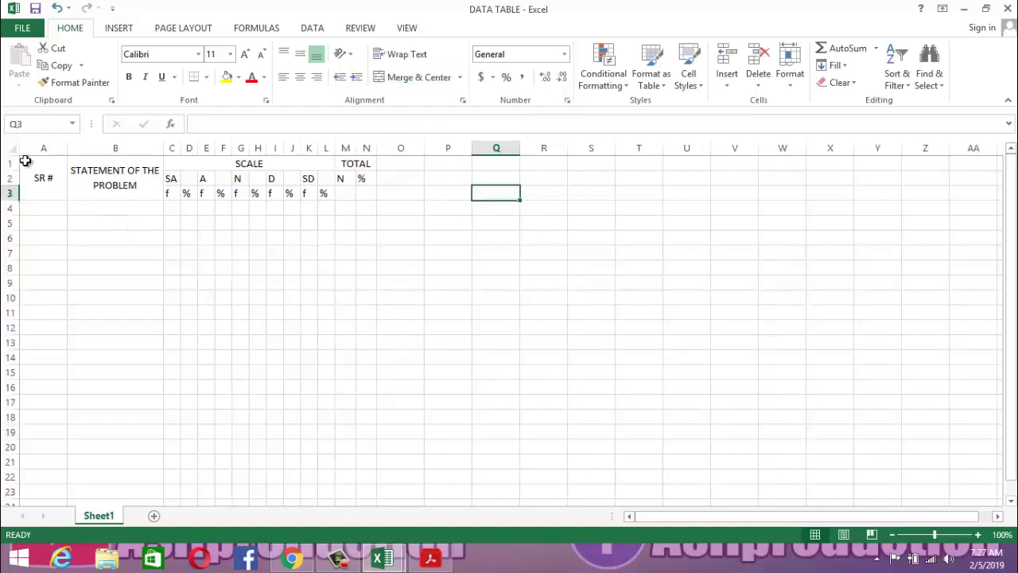
pyautogui.click(56, 210)
pyautogui.write('1')
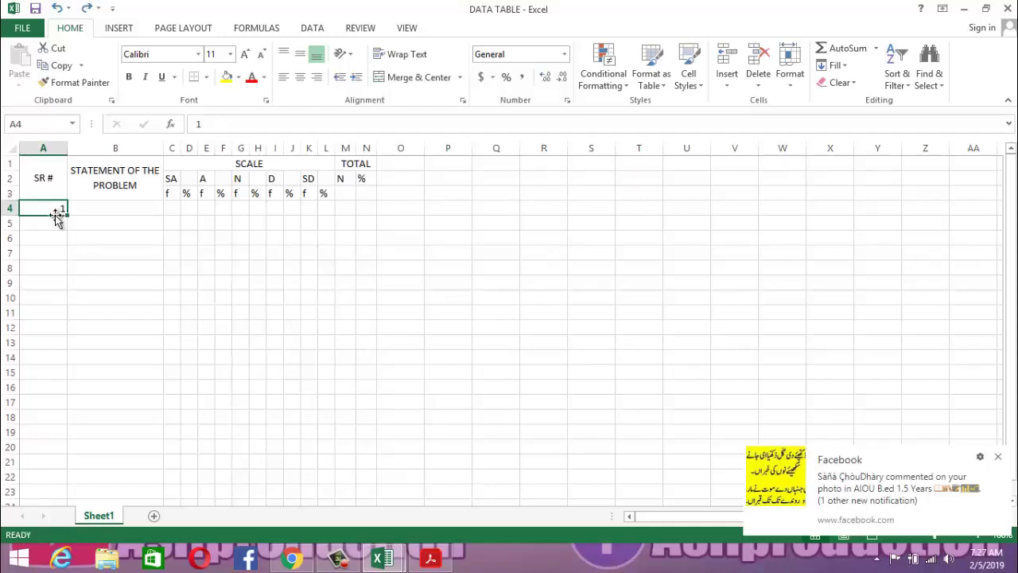
# Fill serial numbers 1–13 down A4:A16, then select the whole table A1:N16
pyautogui.click(56, 227)
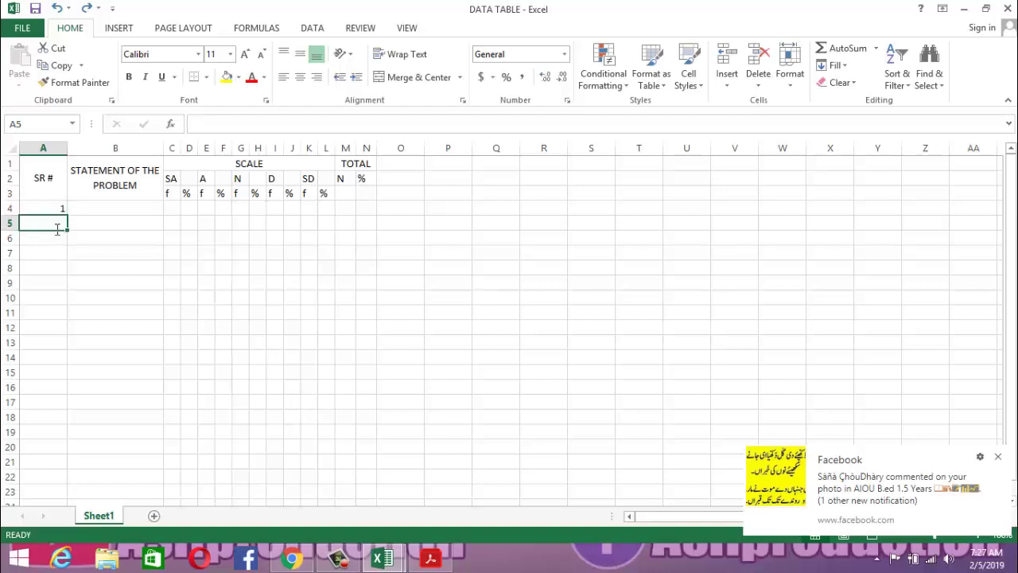
pyautogui.write('2')
pyautogui.moveTo(55, 208); pyautogui.dragTo(75, 389)
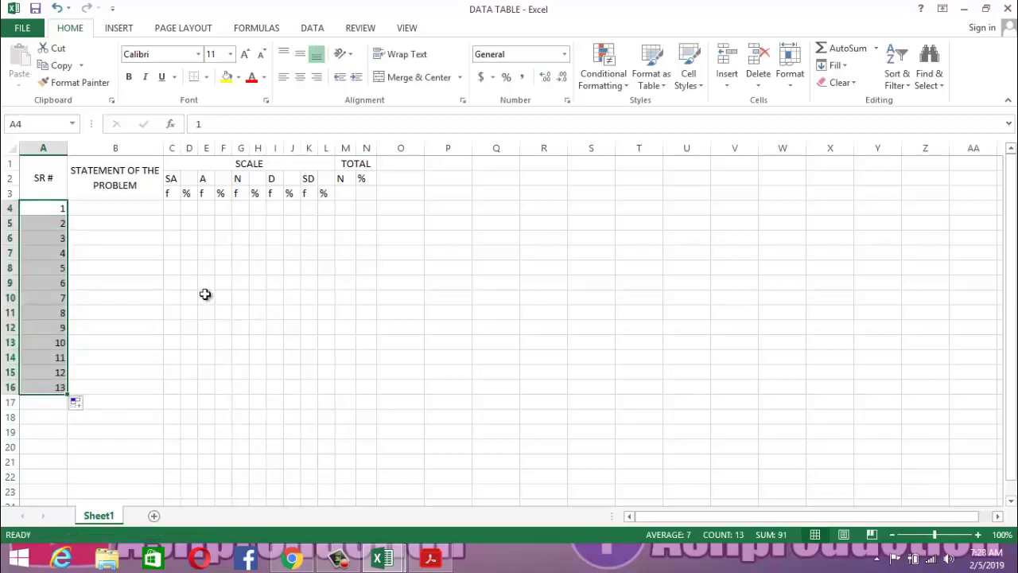
pyautogui.click(145, 253)
pyautogui.click(46, 163)
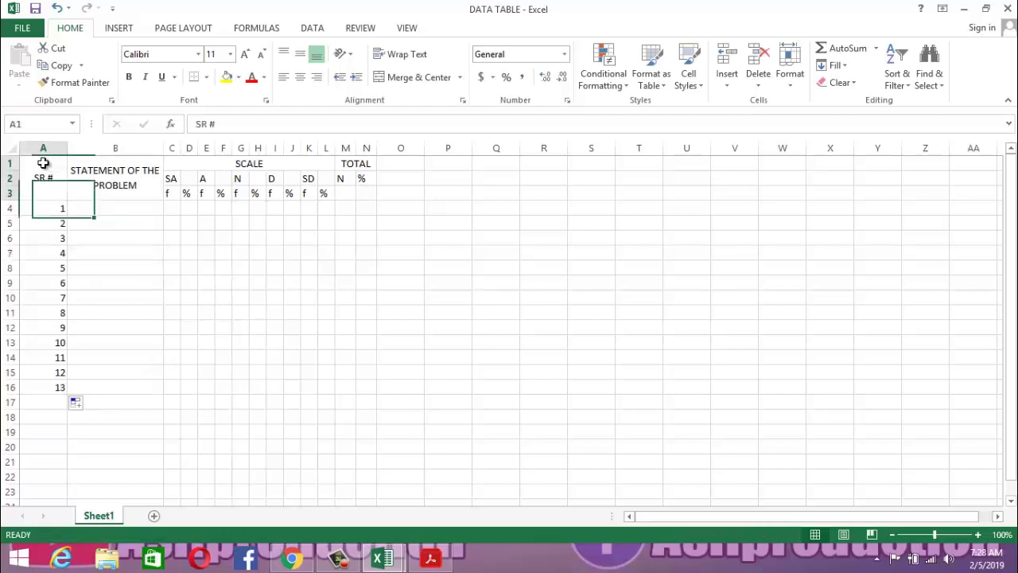
pyautogui.moveTo(50, 164)
pyautogui.mouseDown()
pyautogui.moveTo(360, 368)
pyautogui.moveTo(360, 415)
pyautogui.moveTo(358, 388)
pyautogui.mouseUp()
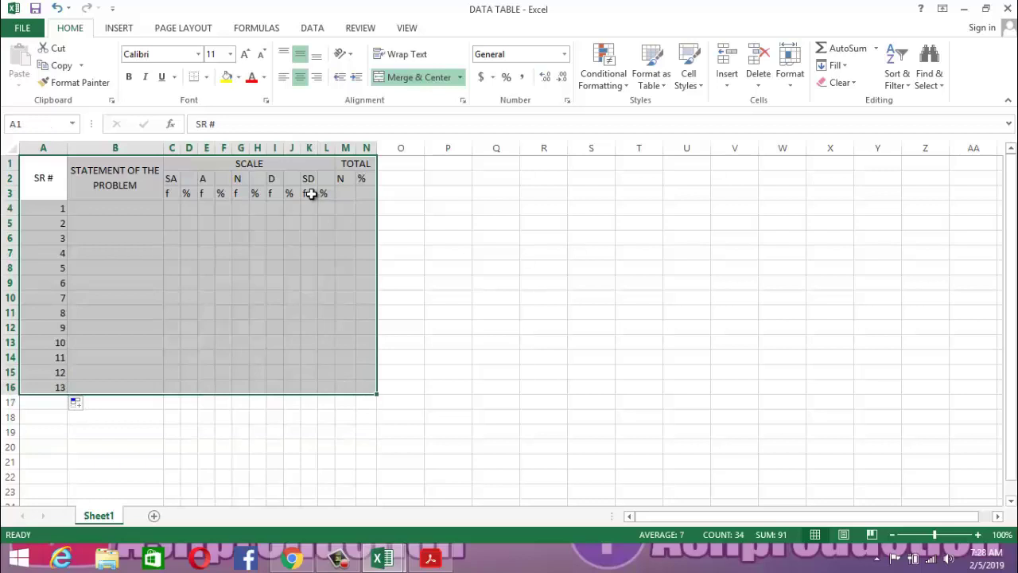
# Apply All Borders and Times New Roman 12-point font to A1:N16
pyautogui.click(205, 77)
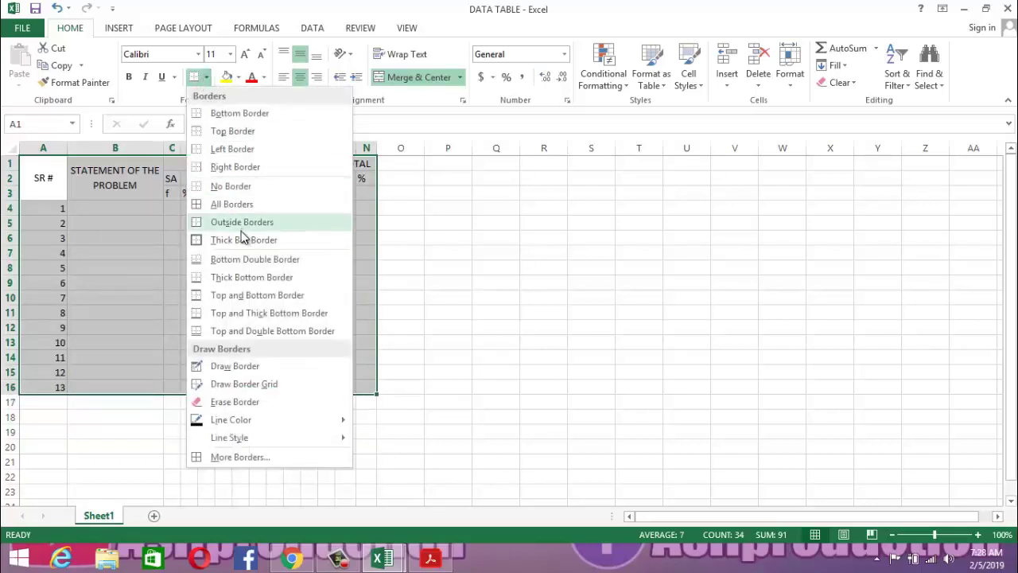
pyautogui.click(230, 205)
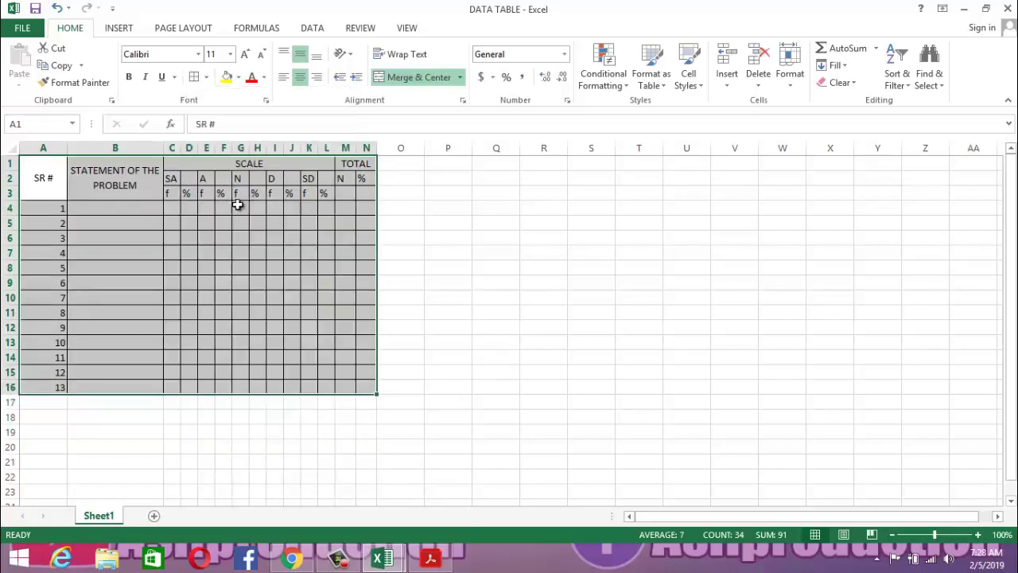
pyautogui.click(143, 54)
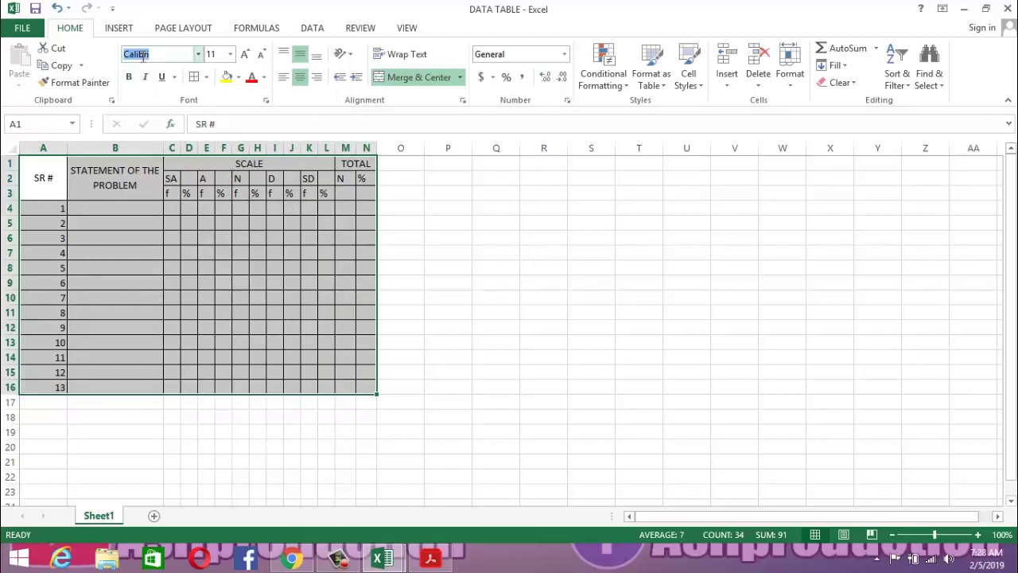
pyautogui.write('Times New Roman')
pyautogui.press('Return')
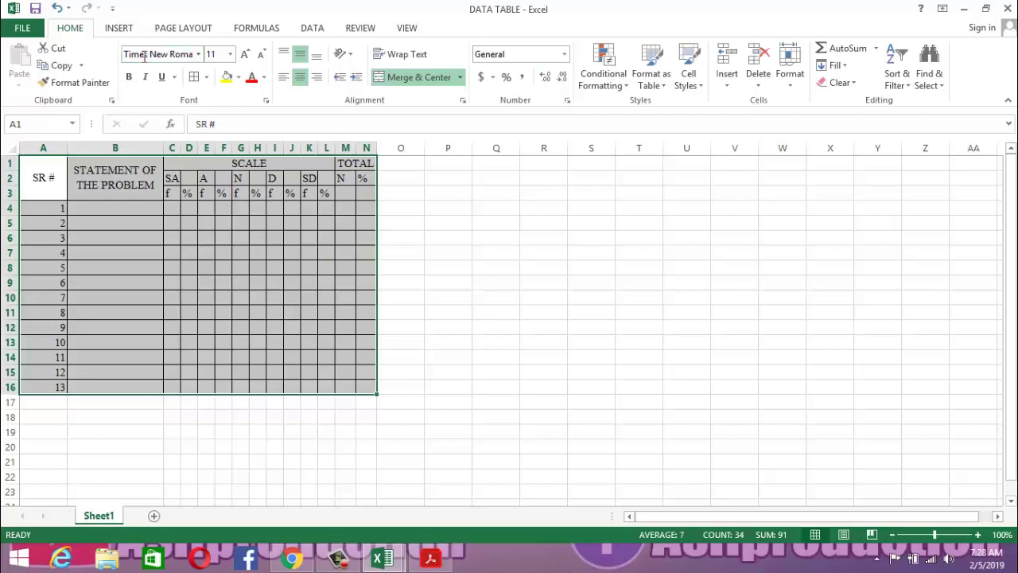
pyautogui.click(222, 55)
pyautogui.write('12')
pyautogui.press('Return')
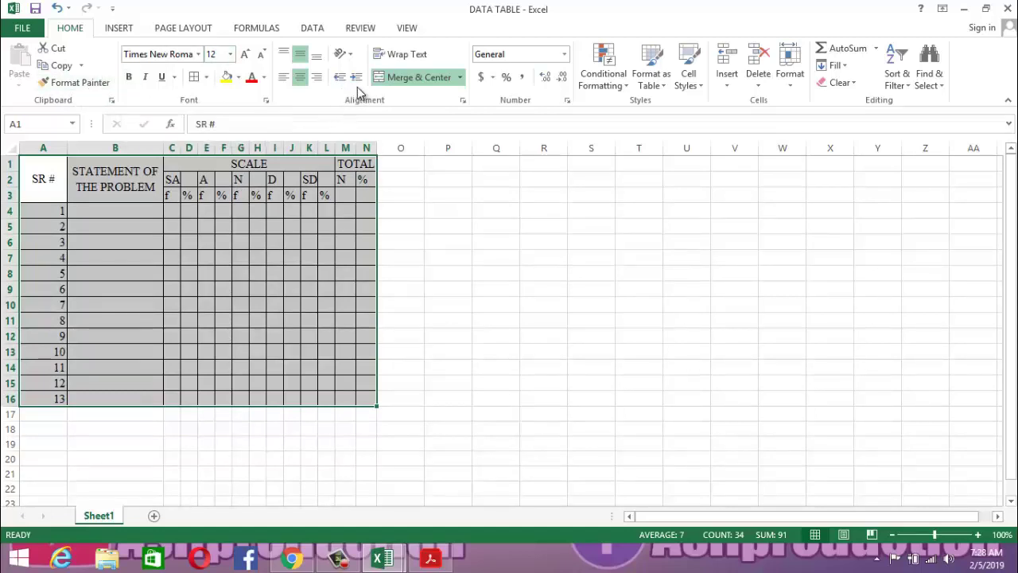
# Centre the table text horizontally, keeping headers middle-aligned vertically
pyautogui.click(303, 84)
pyautogui.click(304, 84)
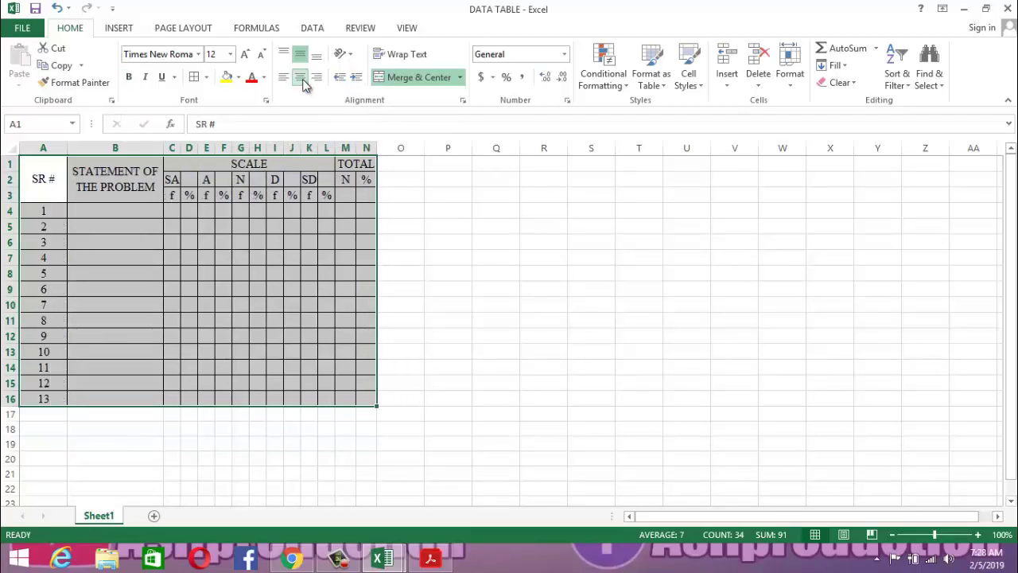
pyautogui.click(317, 54)
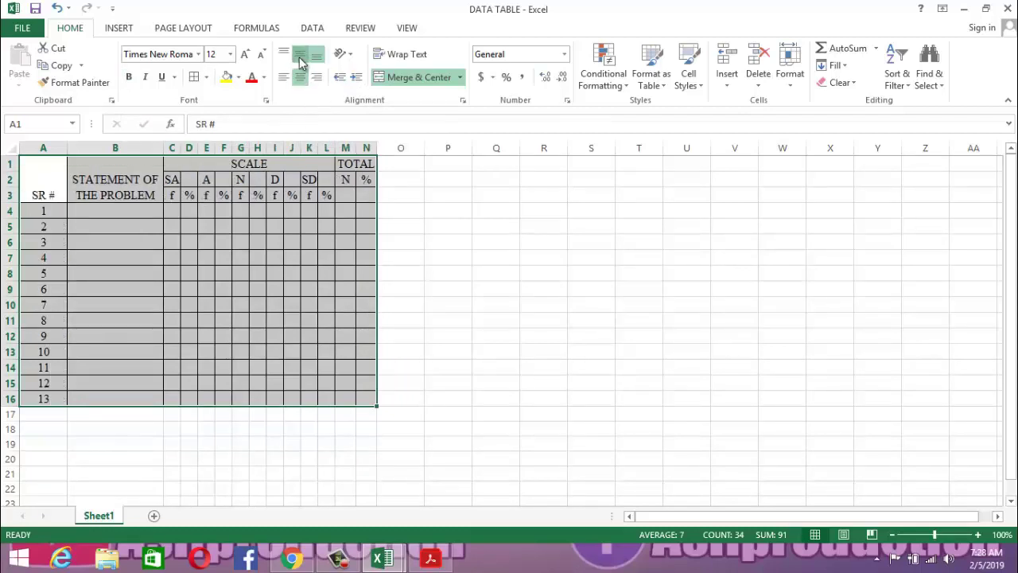
pyautogui.click(300, 54)
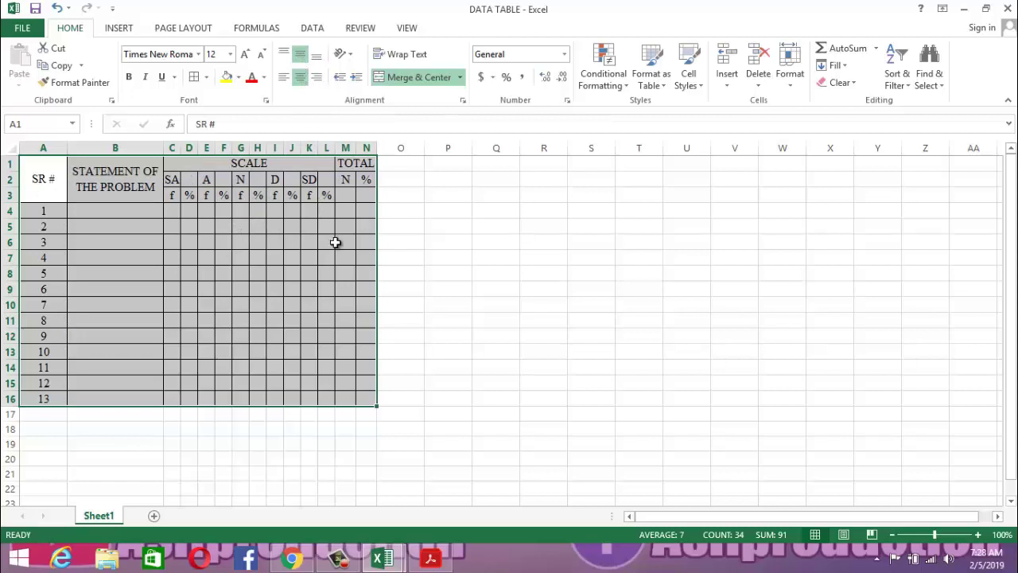
pyautogui.click(434, 259)
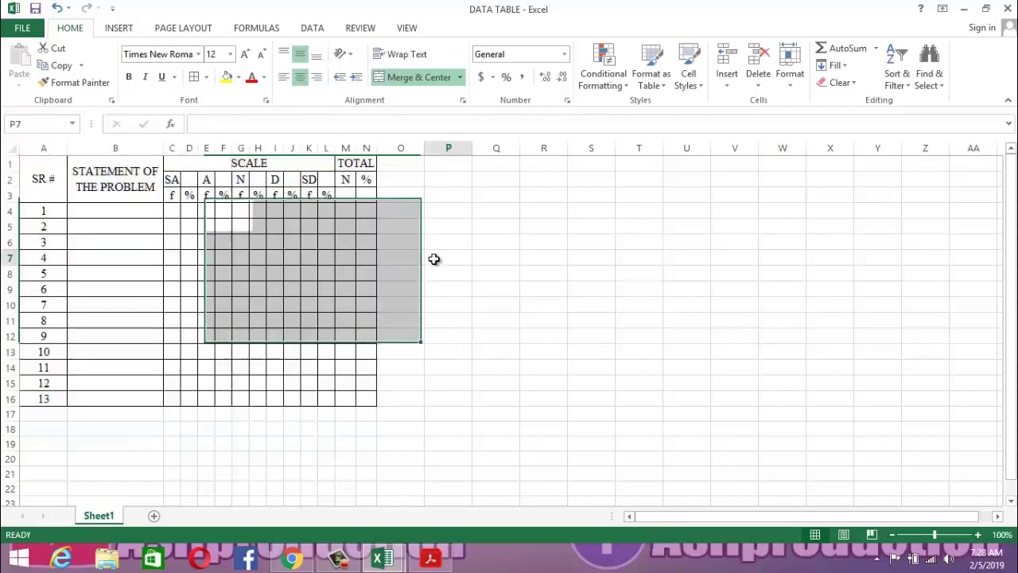
# Merge and centre SA across C2:D2 and A across E2:F2
pyautogui.click(186, 179)
pyautogui.moveTo(185, 179); pyautogui.dragTo(171, 179)
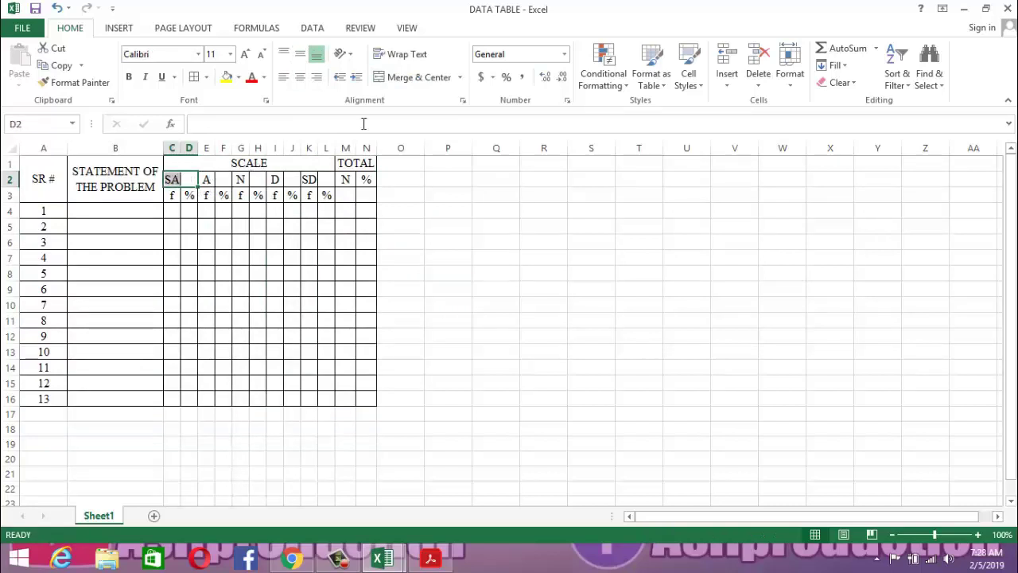
pyautogui.click(423, 77)
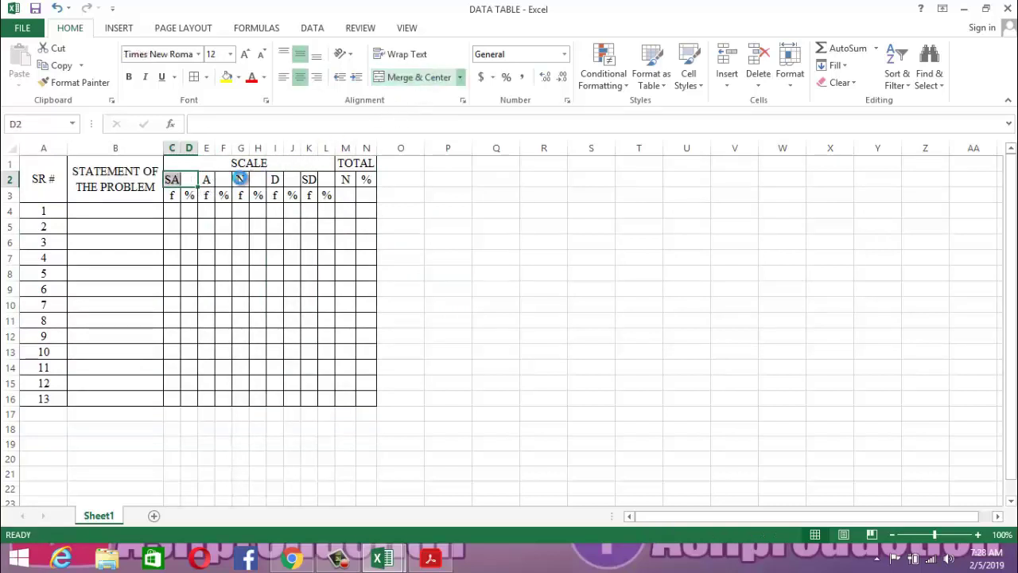
pyautogui.moveTo(228, 179); pyautogui.dragTo(208, 179)
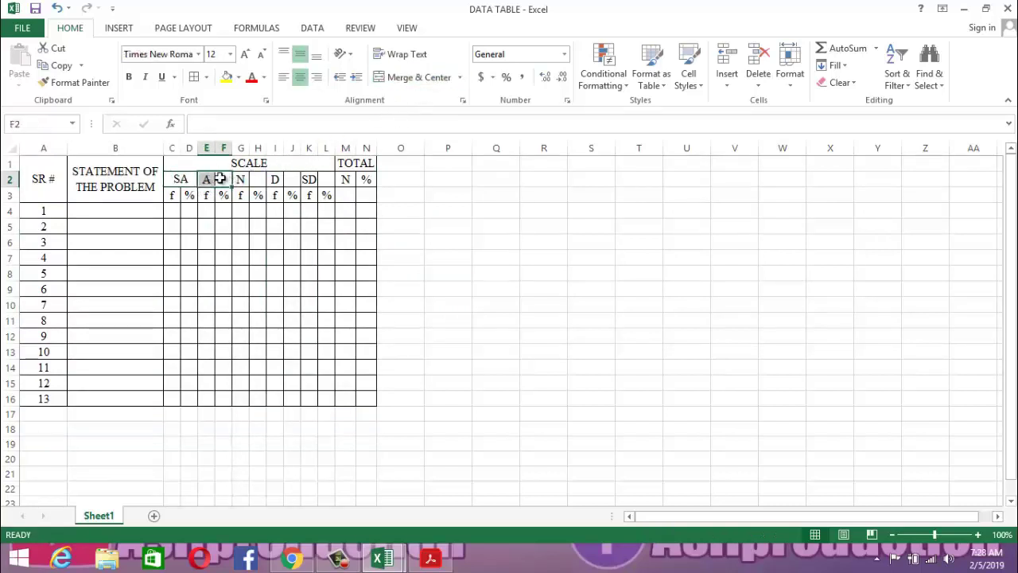
pyautogui.click(429, 78)
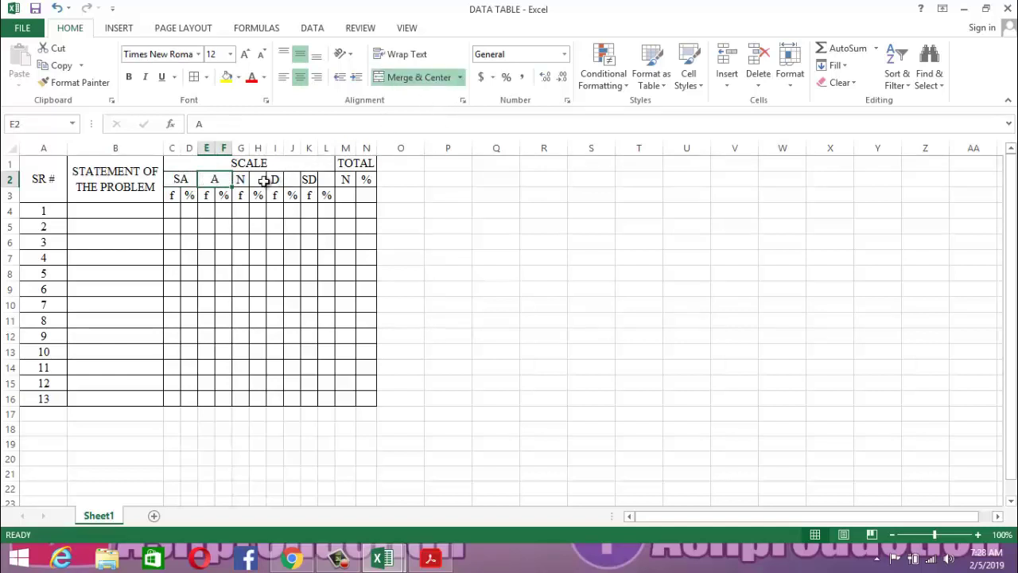
# Merge and centre D across I2:J2 and SD across K2:L2
pyautogui.moveTo(261, 179); pyautogui.dragTo(241, 179)
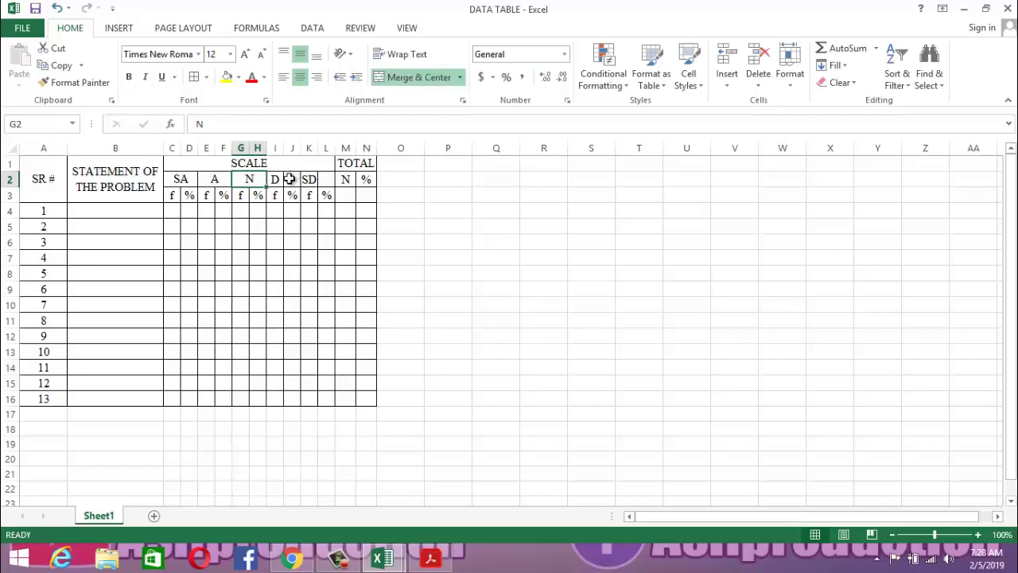
pyautogui.moveTo(294, 179); pyautogui.dragTo(274, 179)
pyautogui.click(412, 77)
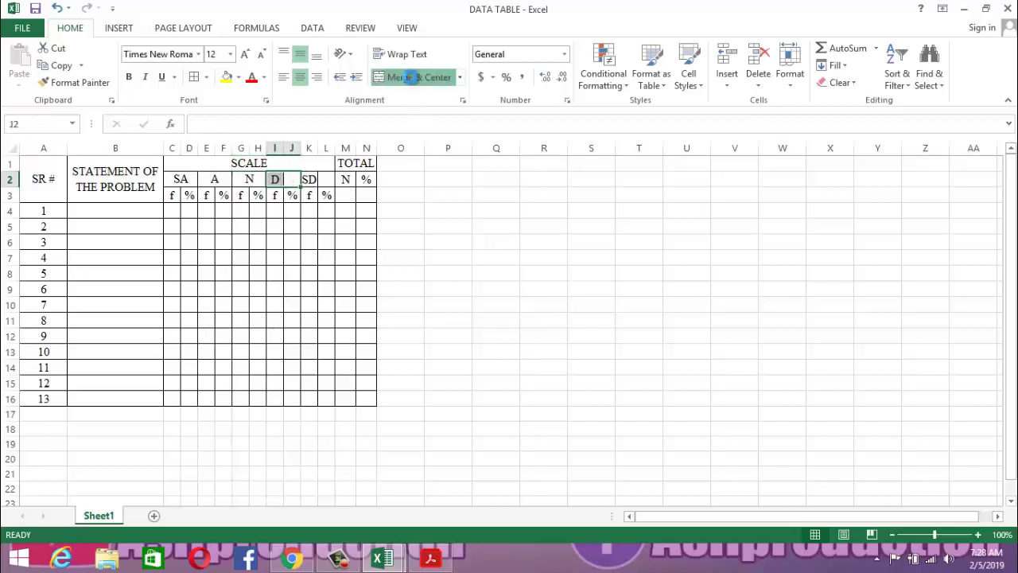
pyautogui.click(326, 179)
pyautogui.moveTo(327, 179); pyautogui.dragTo(307, 178)
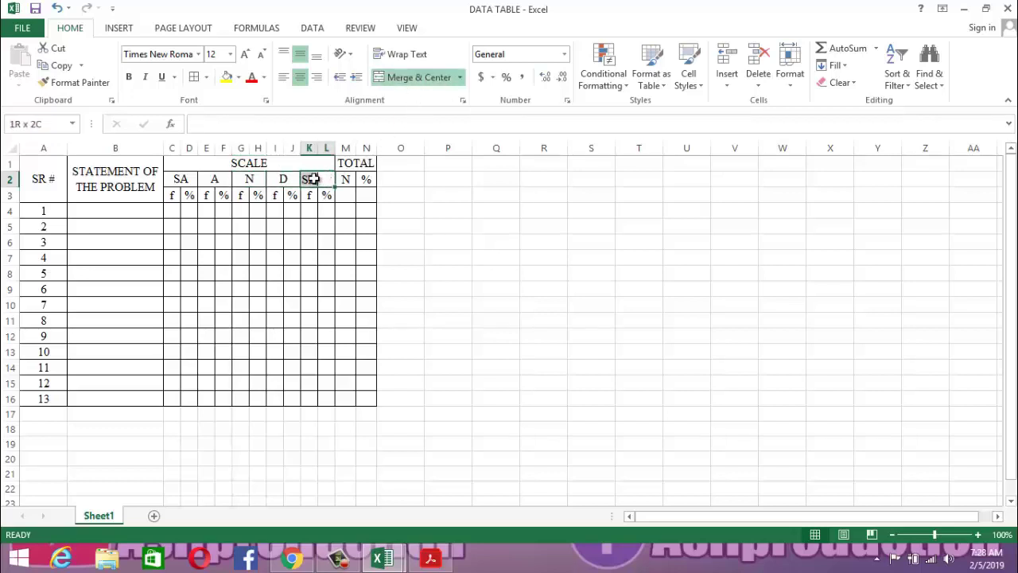
pyautogui.click(425, 80)
pyautogui.click(425, 80)
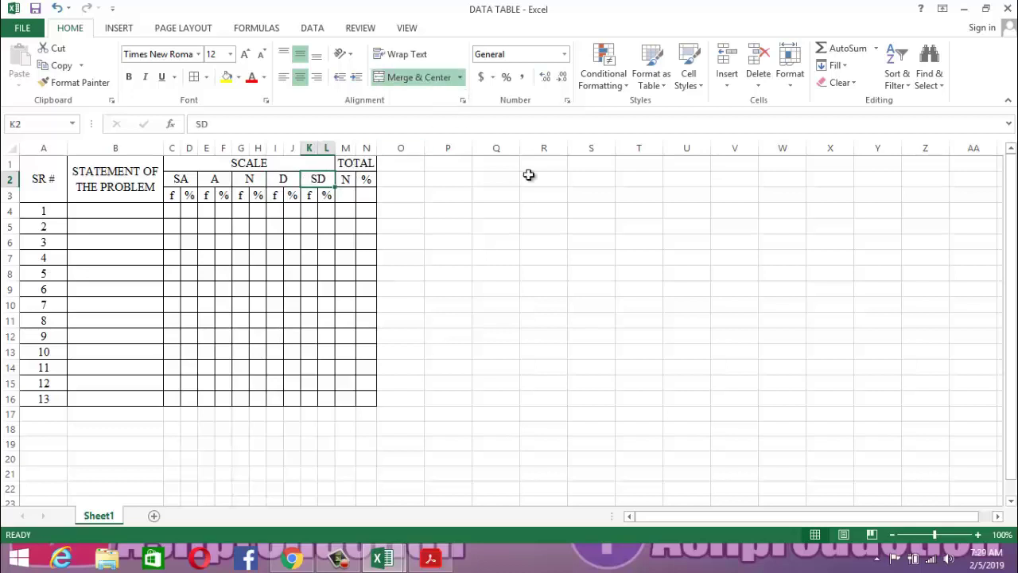
pyautogui.click(689, 287)
pyautogui.click(1015, 267)
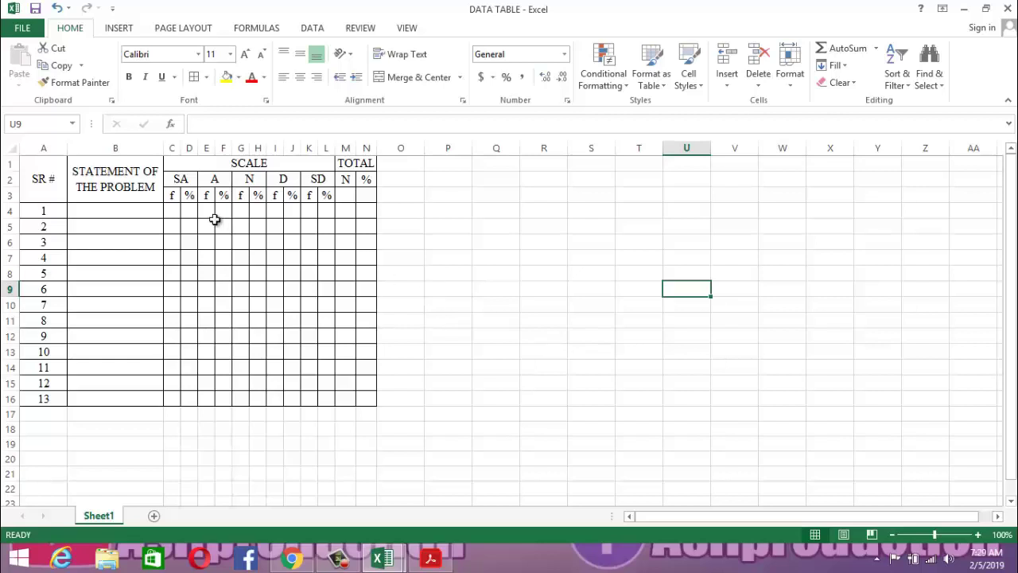
pyautogui.click(173, 199)
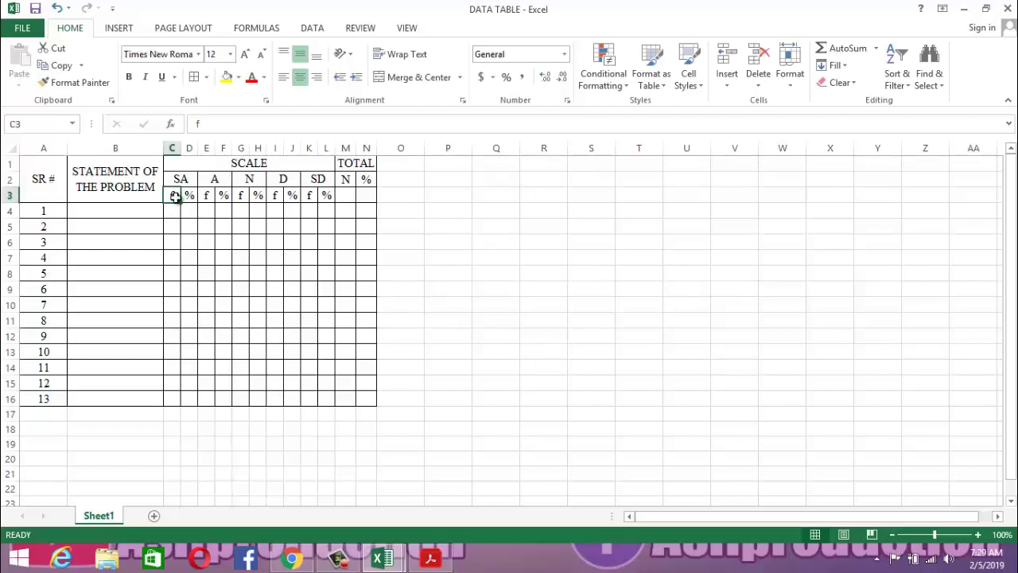
pyautogui.click(350, 199)
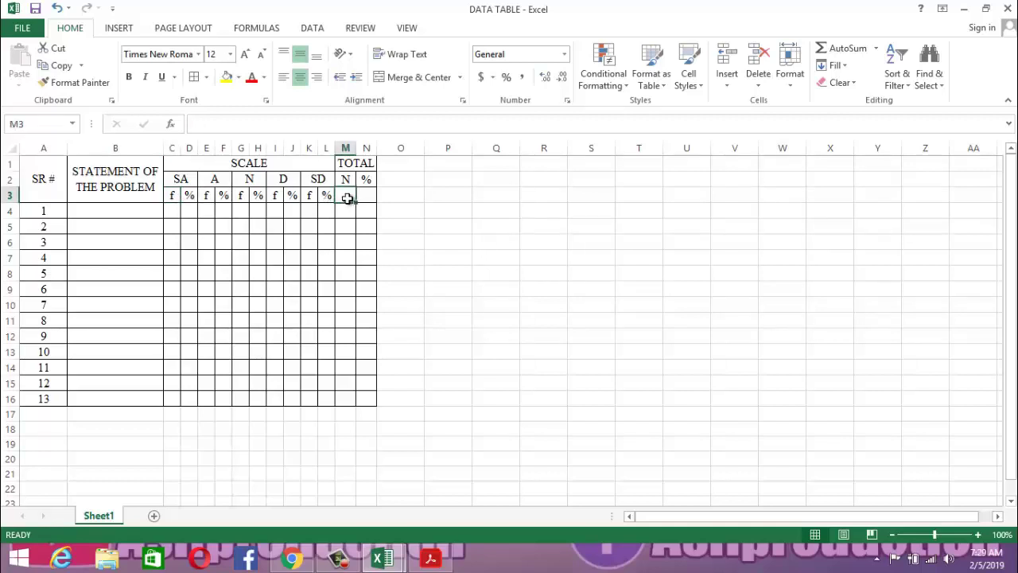
# Set the f and % columns C to N (C3:N10) to column width 5
pyautogui.click(171, 193)
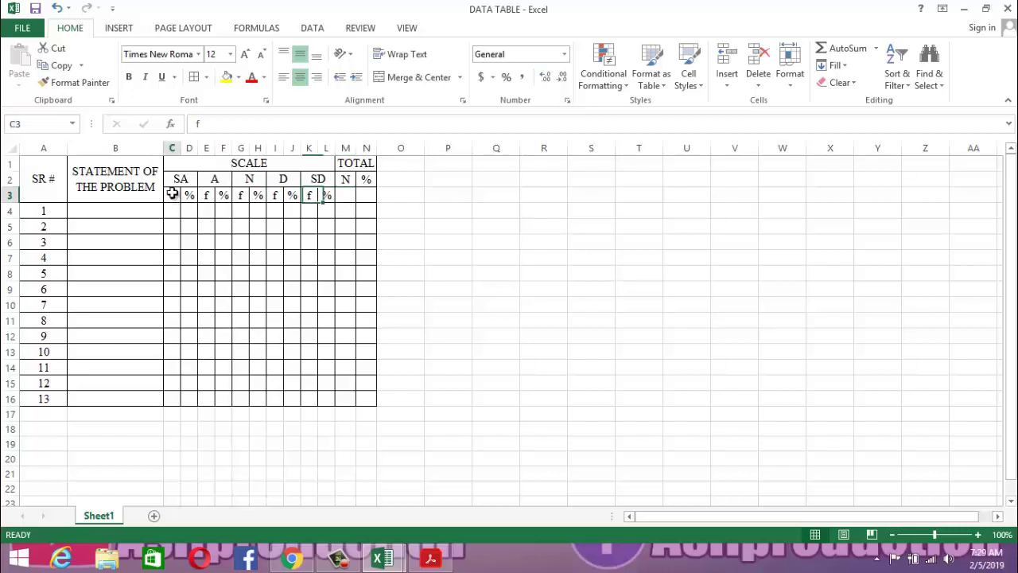
pyautogui.moveTo(172, 193); pyautogui.dragTo(368, 310)
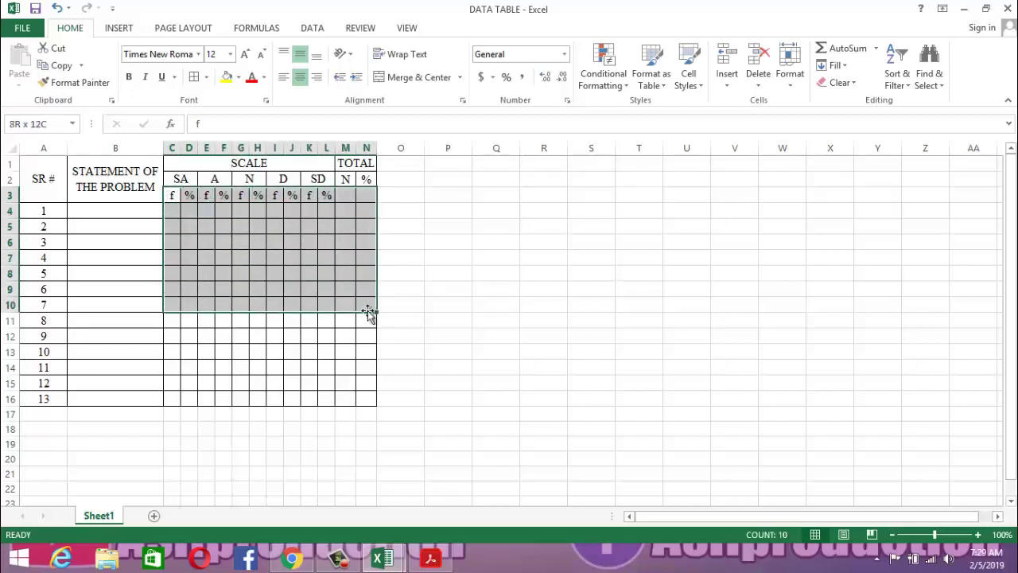
pyautogui.click(790, 76)
pyautogui.click(824, 151)
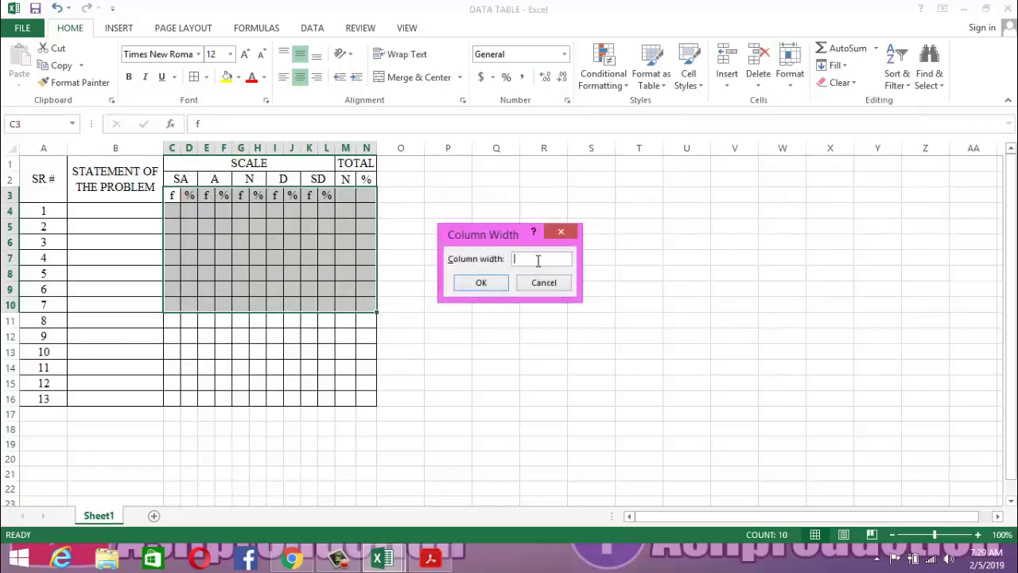
pyautogui.write('5')
pyautogui.press('Return')
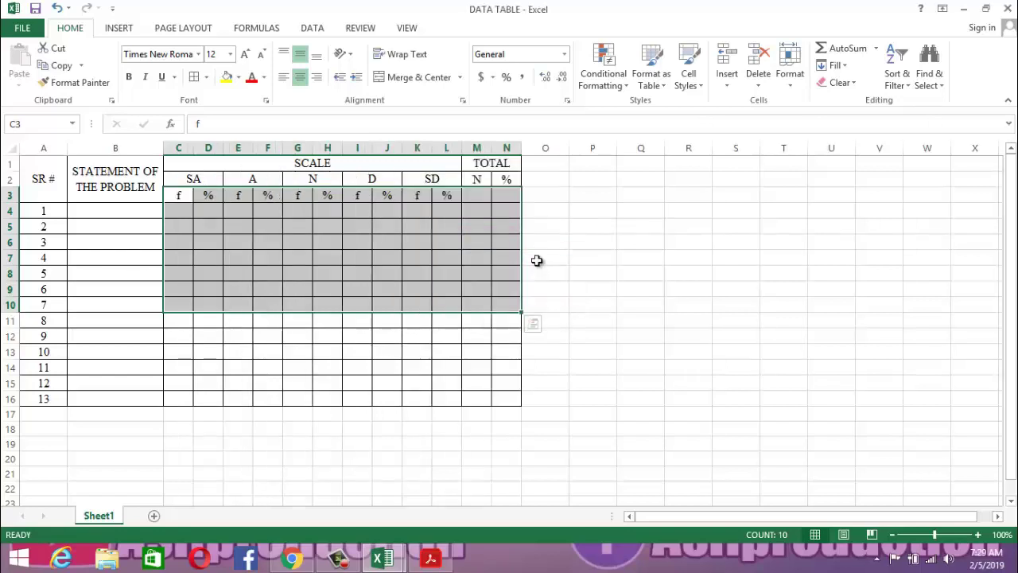
pyautogui.click(650, 320)
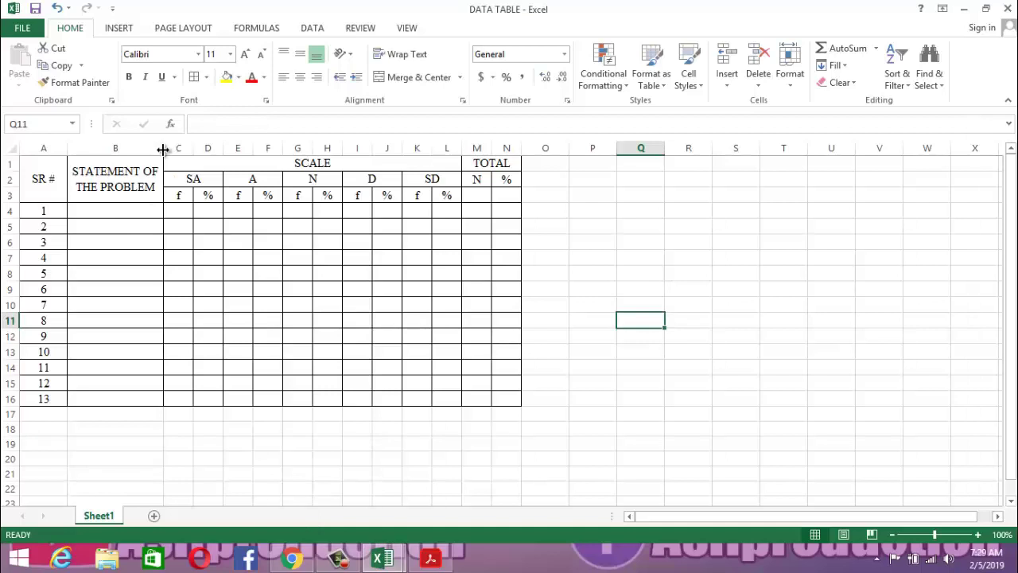
# Widen column B so the STATEMENT OF THE PROBLEM heading wraps onto two lines
pyautogui.moveTo(163, 150); pyautogui.dragTo(183, 151)
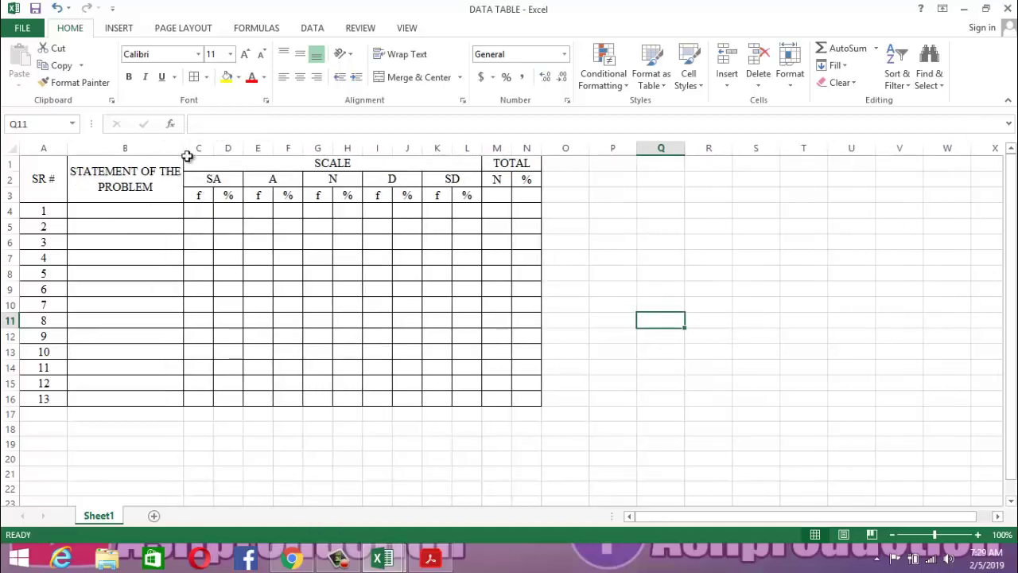
pyautogui.click(914, 288)
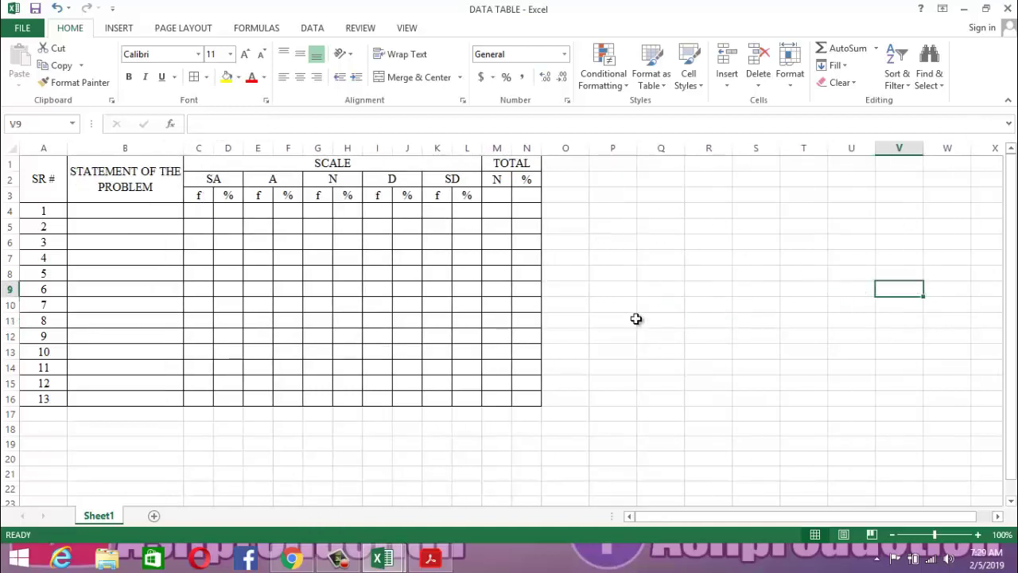
pyautogui.click(30, 161)
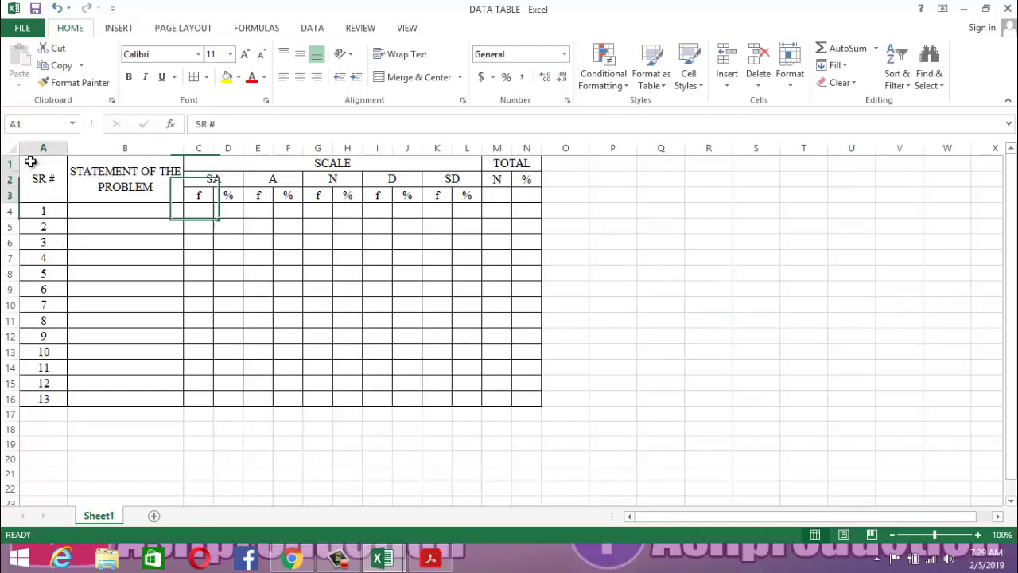
pyautogui.moveTo(30, 162); pyautogui.dragTo(145, 219)
pyautogui.click(720, 257)
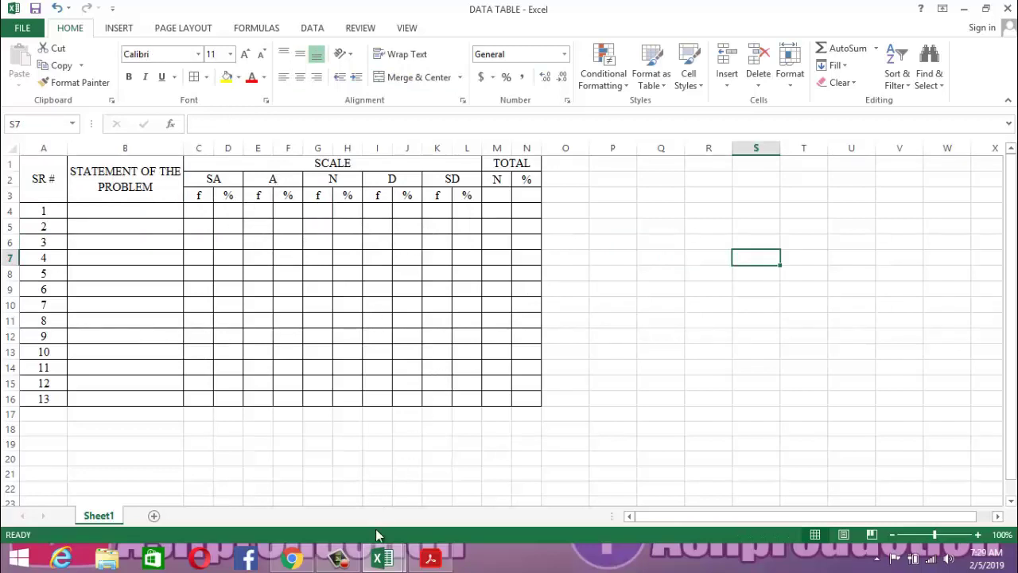
# Copy the sample figures C3:N12 from Book1 and paste them at C4 in DATA TABLE
pyautogui.click(968, 10)
pyautogui.rightClick(448, 271)
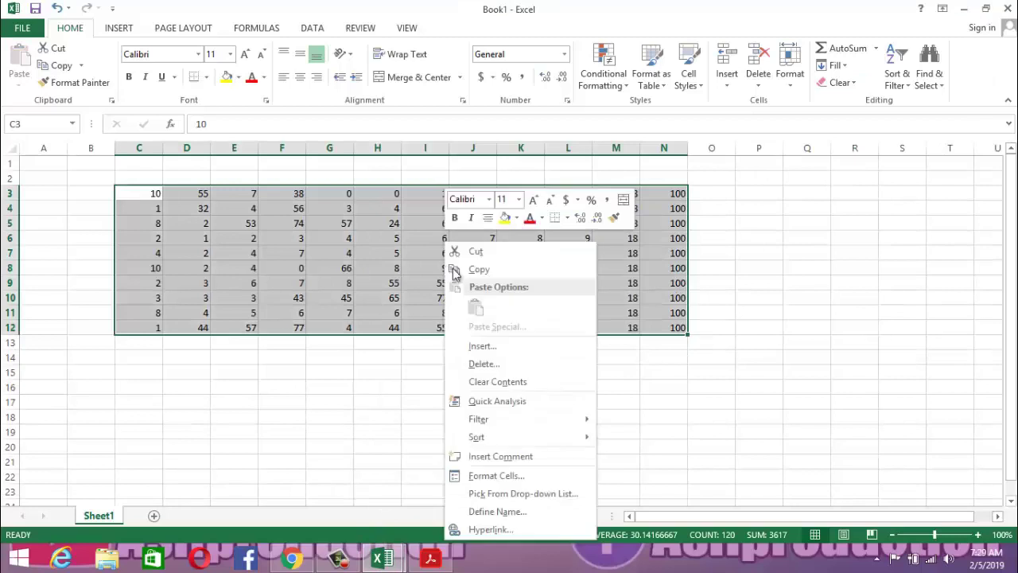
pyautogui.click(465, 270)
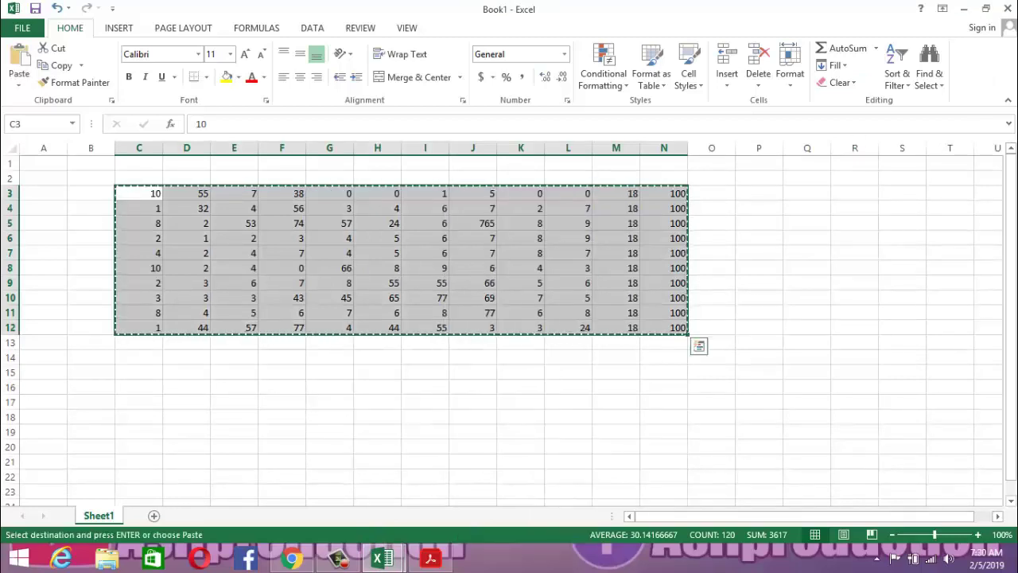
pyautogui.click(961, 8)
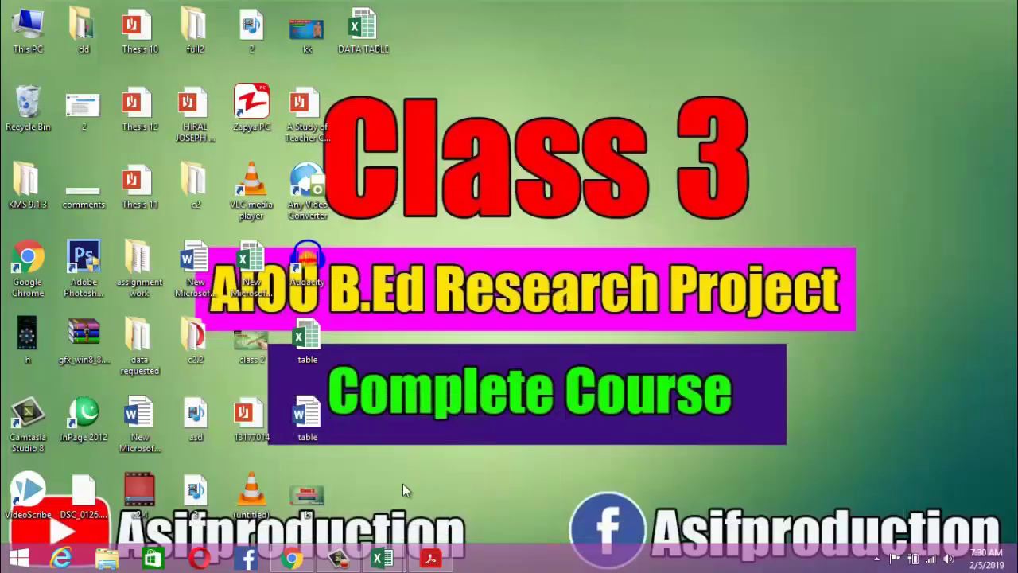
pyautogui.moveTo(383, 557)
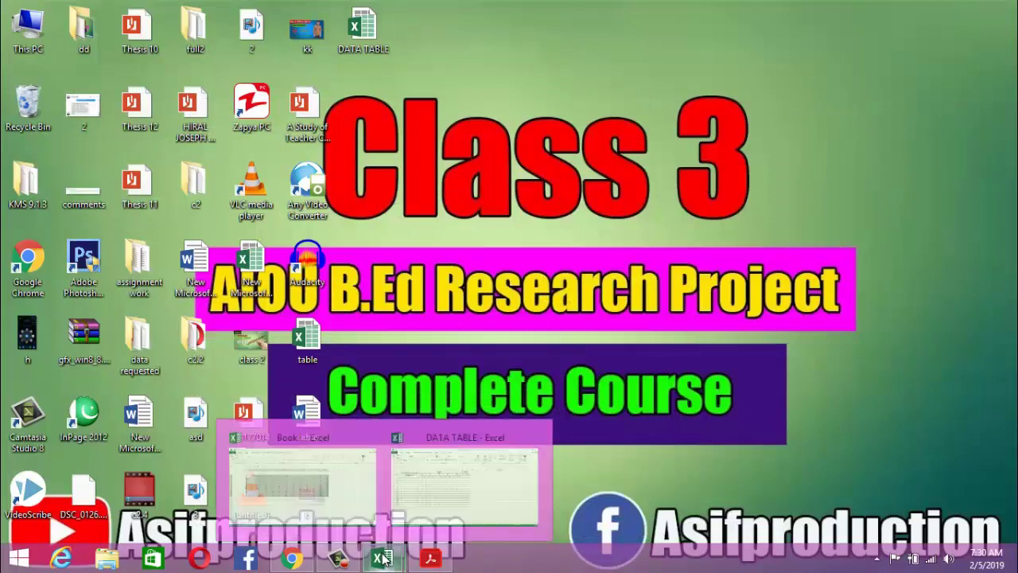
pyautogui.click(465, 478)
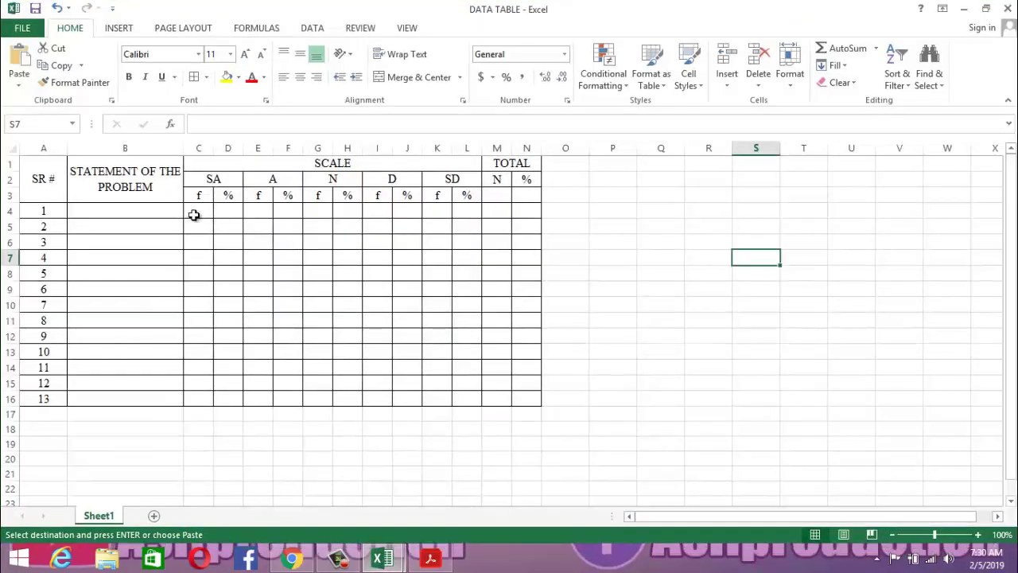
pyautogui.click(193, 215)
pyautogui.hotkey('ctrl', 'v')
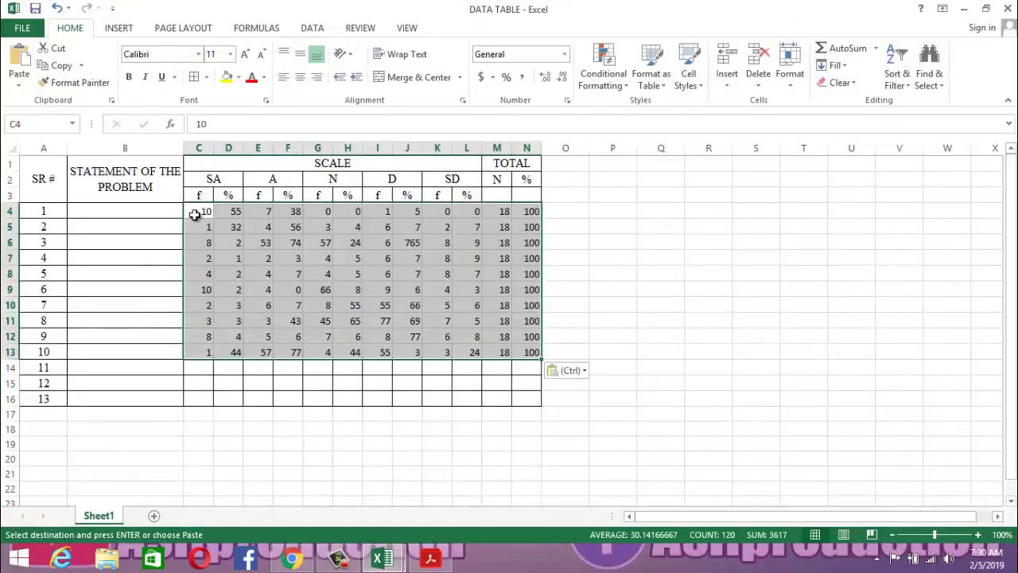
pyautogui.click(636, 228)
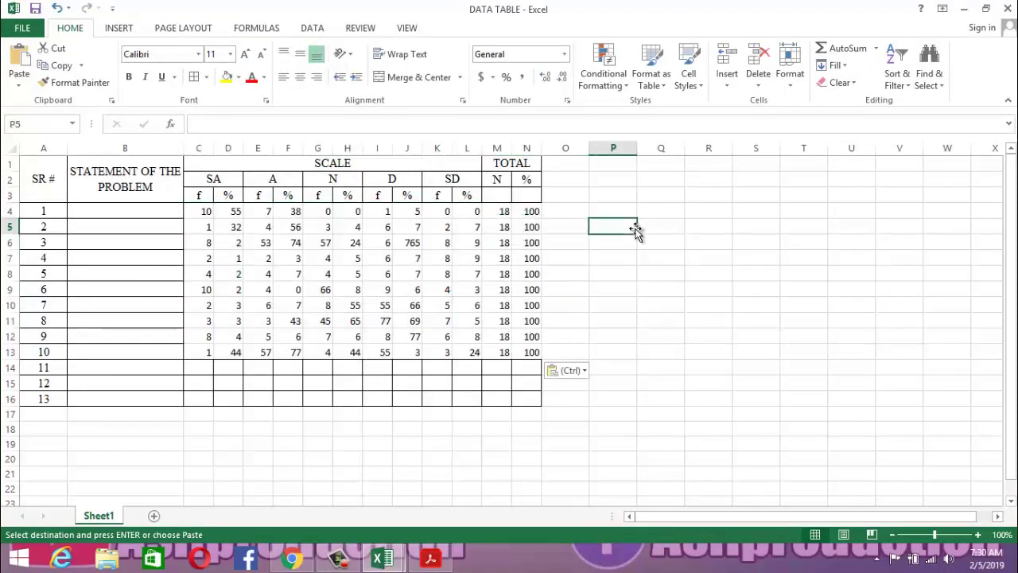
# Apply All Borders to the pasted figures in C4:N13
pyautogui.click(193, 209)
pyautogui.moveTo(193, 209); pyautogui.dragTo(527, 352)
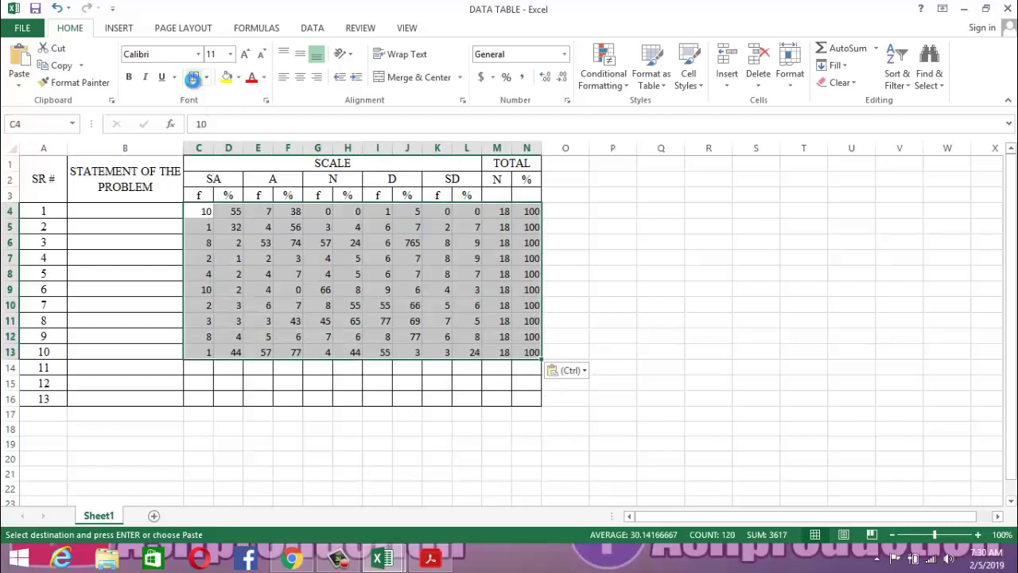
pyautogui.click(194, 77)
pyautogui.click(690, 292)
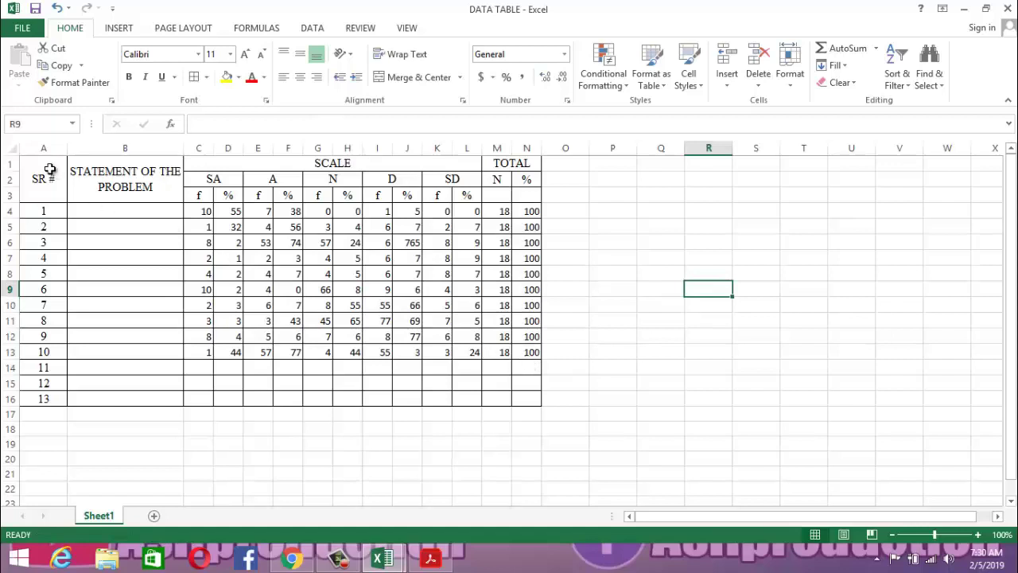
# Copy the full data table A1:N16 and minimise Excel to reveal the desktop
pyautogui.moveTo(38, 168); pyautogui.dragTo(494, 393)
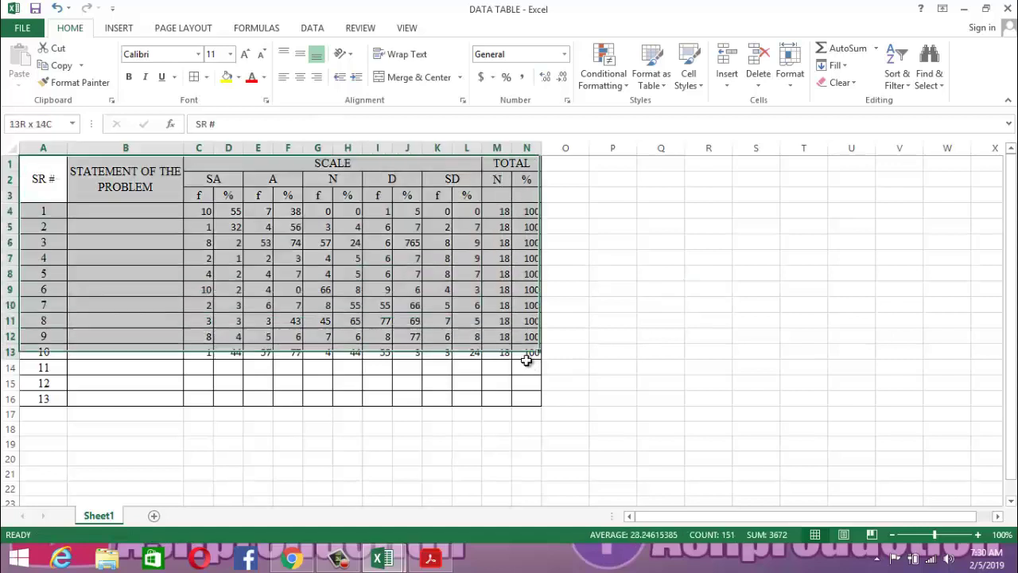
pyautogui.rightClick(494, 393)
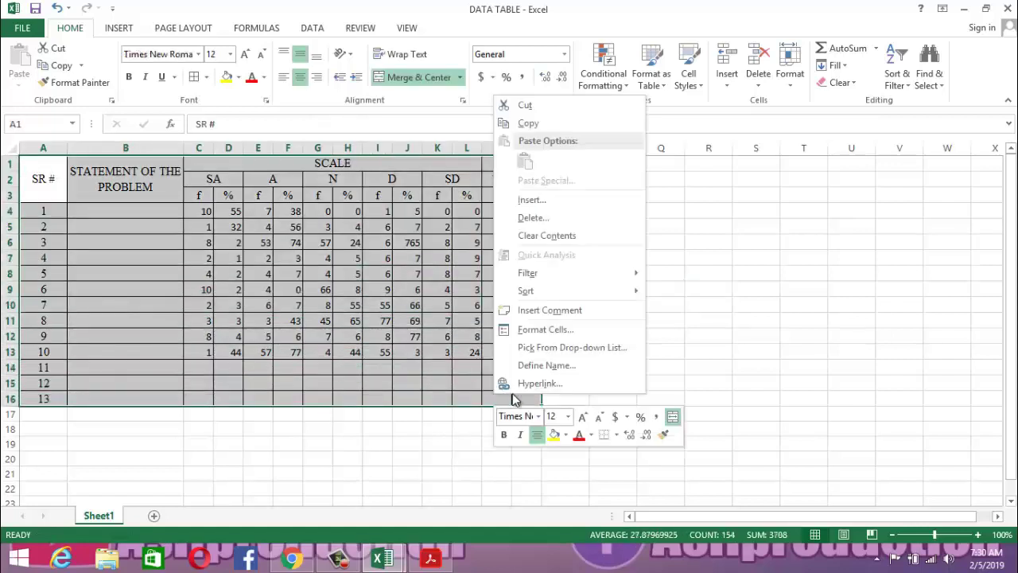
pyautogui.click(596, 127)
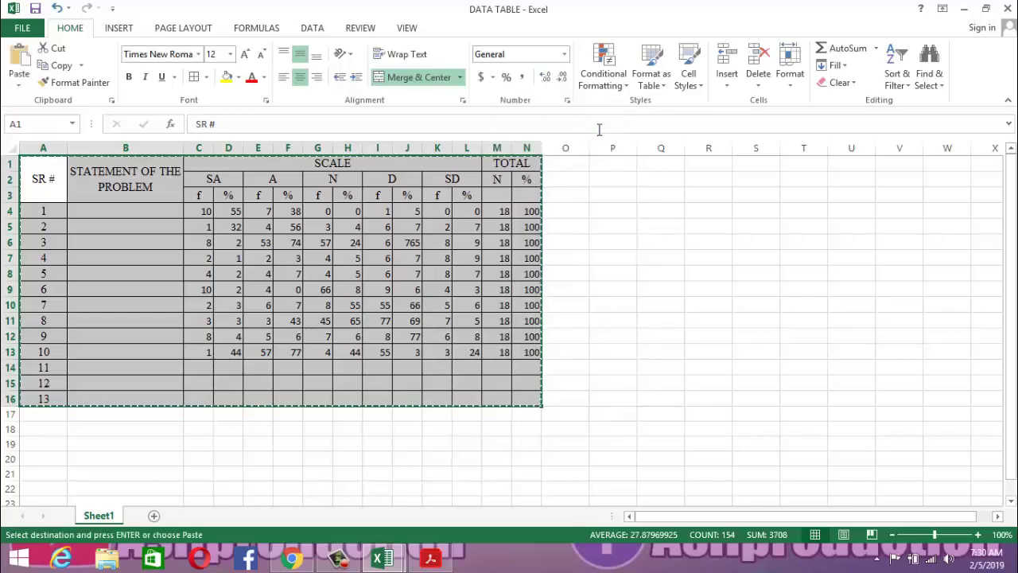
pyautogui.click(964, 10)
pyautogui.moveTo(1015, 4)
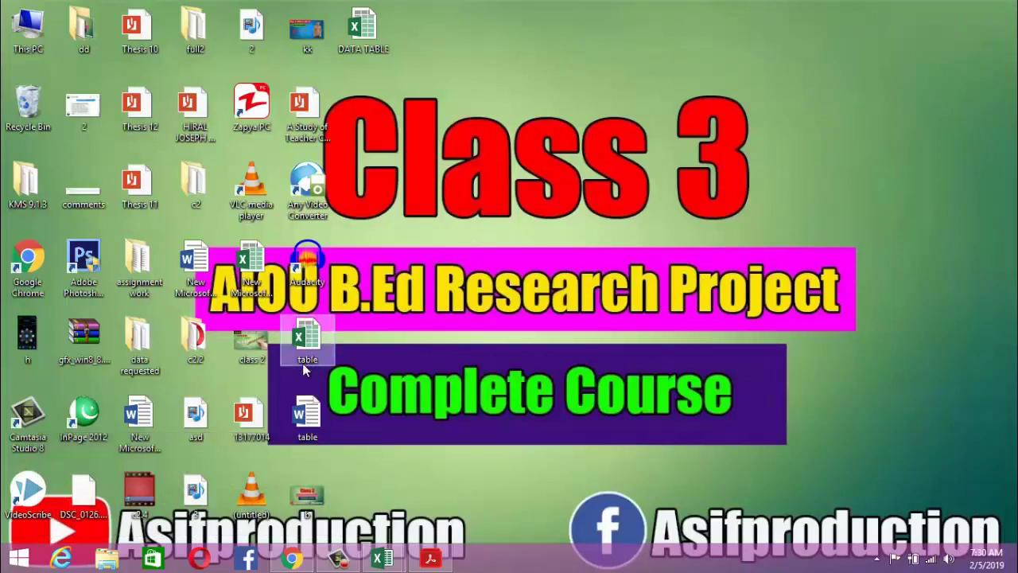
# Open the 'table' Word document and paste the Excel table below its three text lines
pyautogui.doubleClick(306, 436)
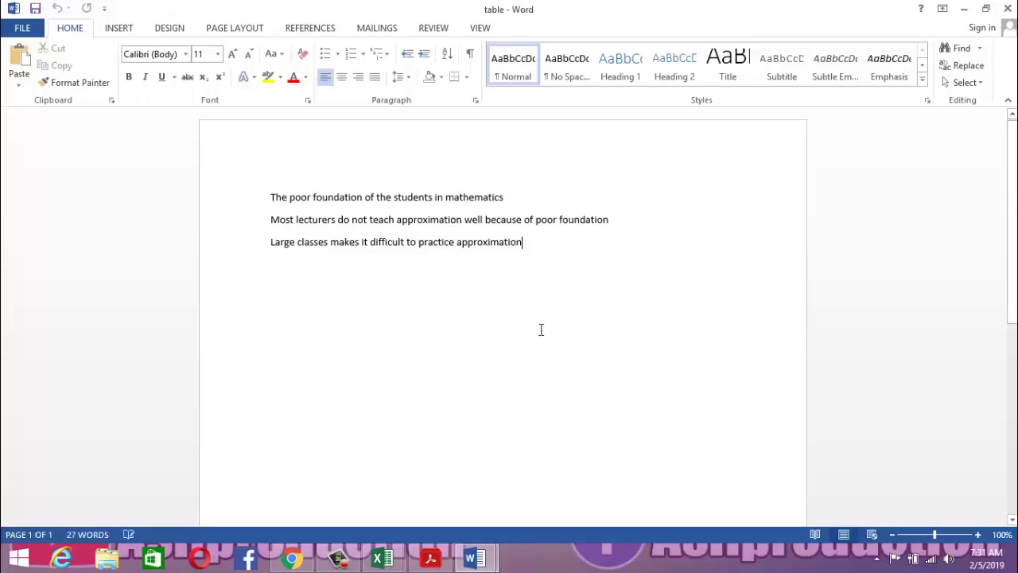
pyautogui.press('Return')
pyautogui.press('Return')
pyautogui.press('Return')
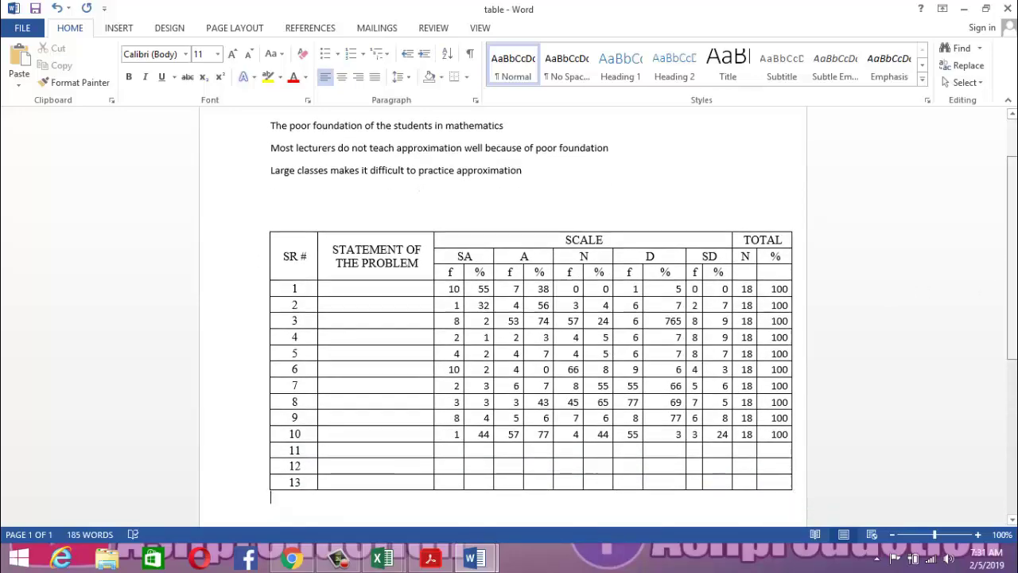
pyautogui.scroll(-2, 532, 318)
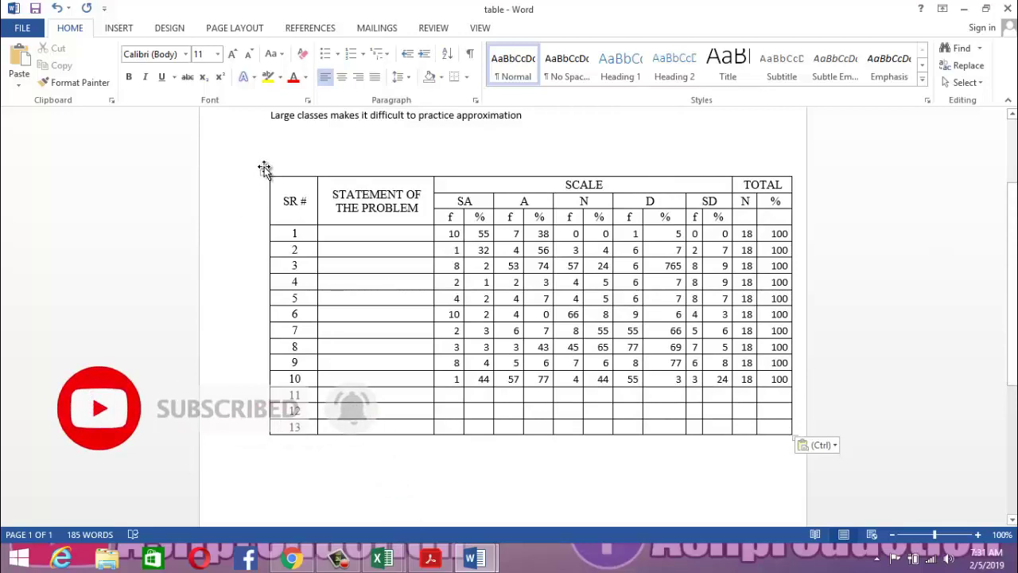
# Centre the pasted table and narrow the D % column so the SD columns even out
pyautogui.click(265, 169)
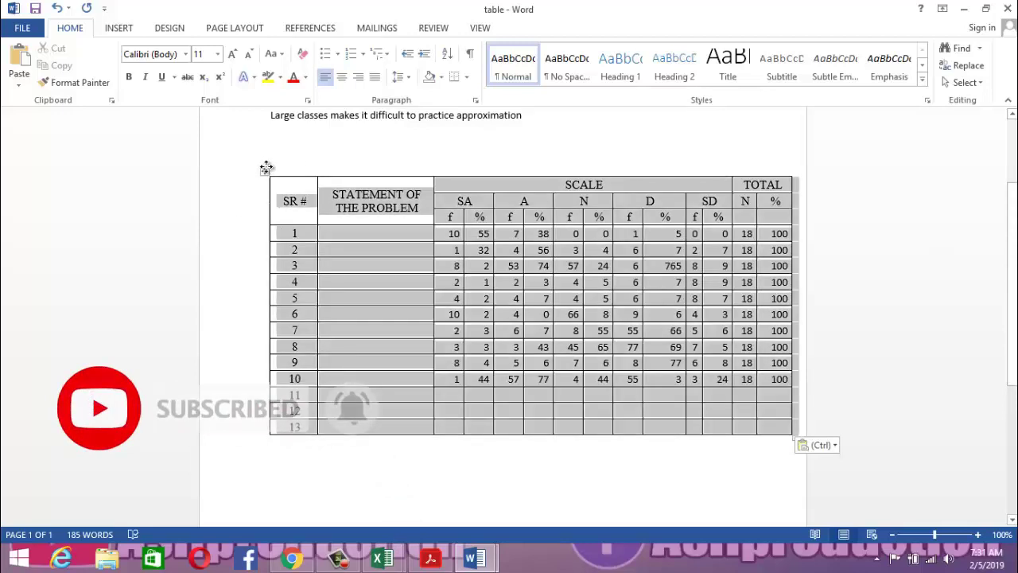
pyautogui.click(342, 82)
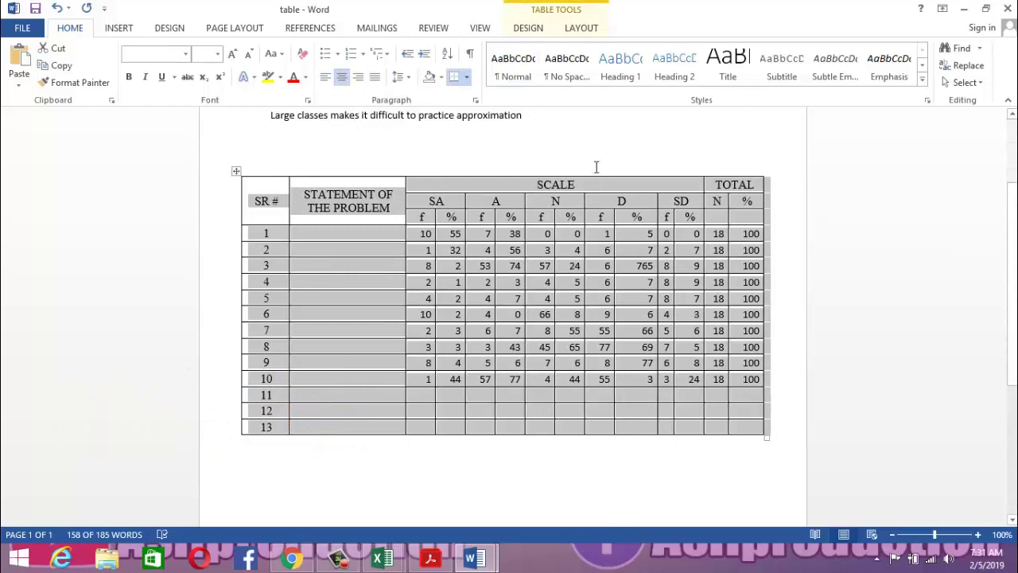
pyautogui.click(639, 146)
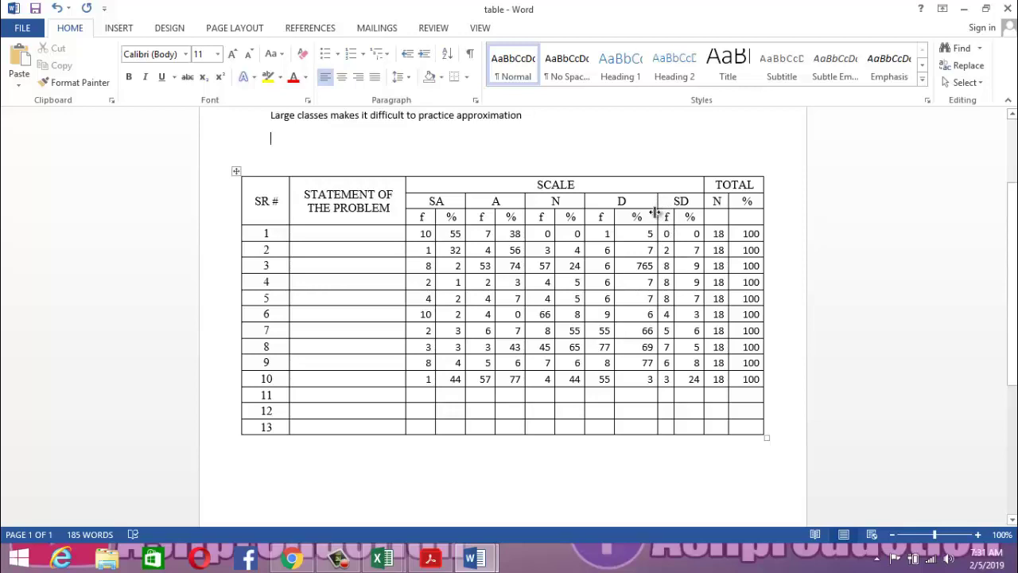
pyautogui.moveTo(656, 211); pyautogui.dragTo(644, 211)
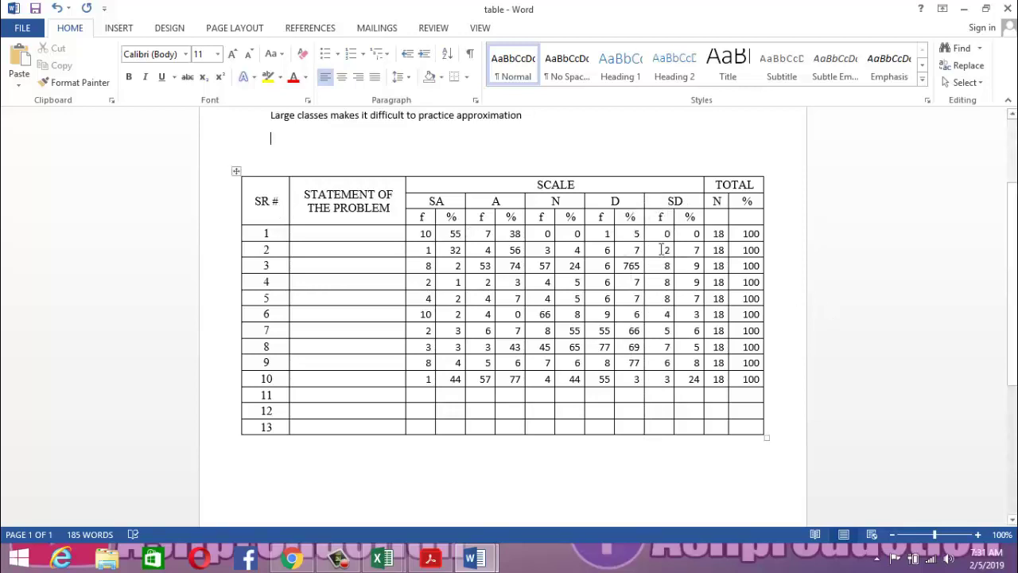
# Insert a Table-label caption 'Table 1:data table' positioned below the table
pyautogui.click(237, 171)
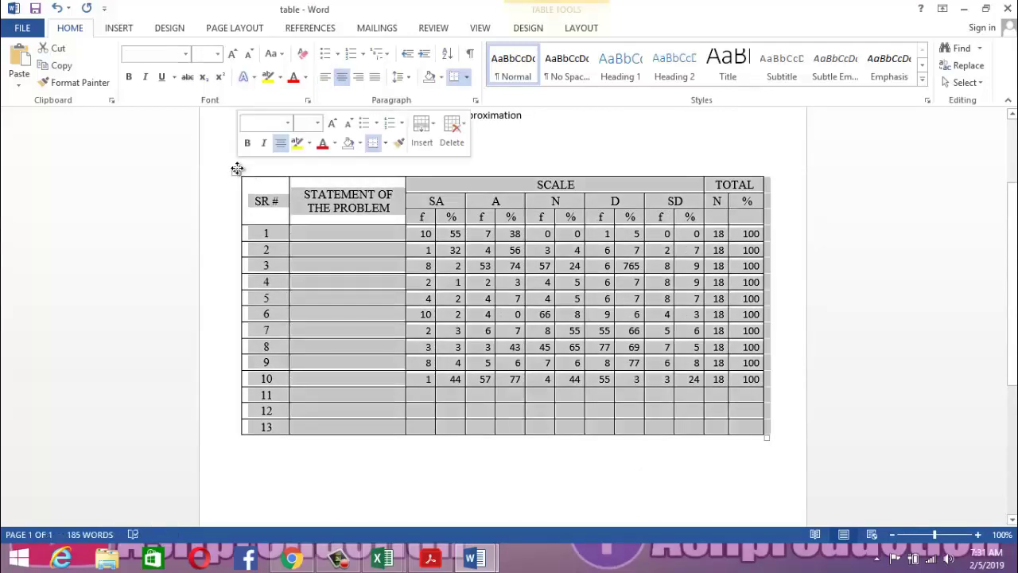
pyautogui.rightClick(237, 172)
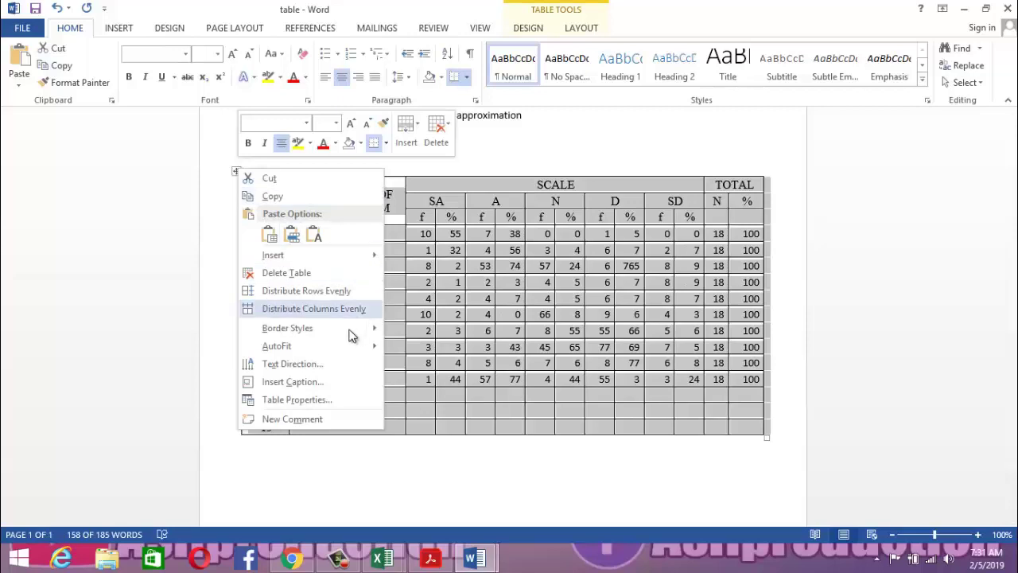
pyautogui.click(334, 382)
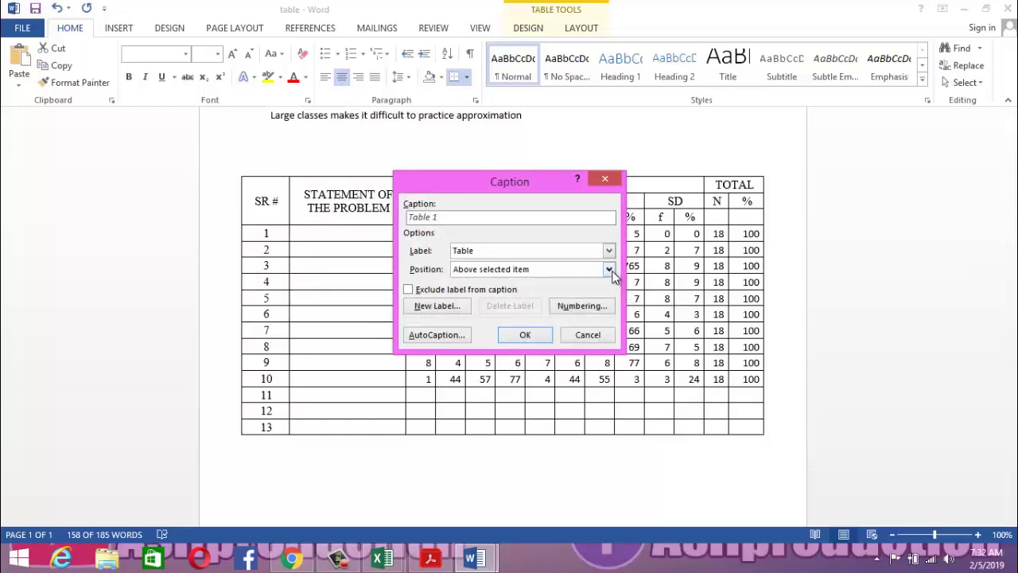
pyautogui.click(558, 252)
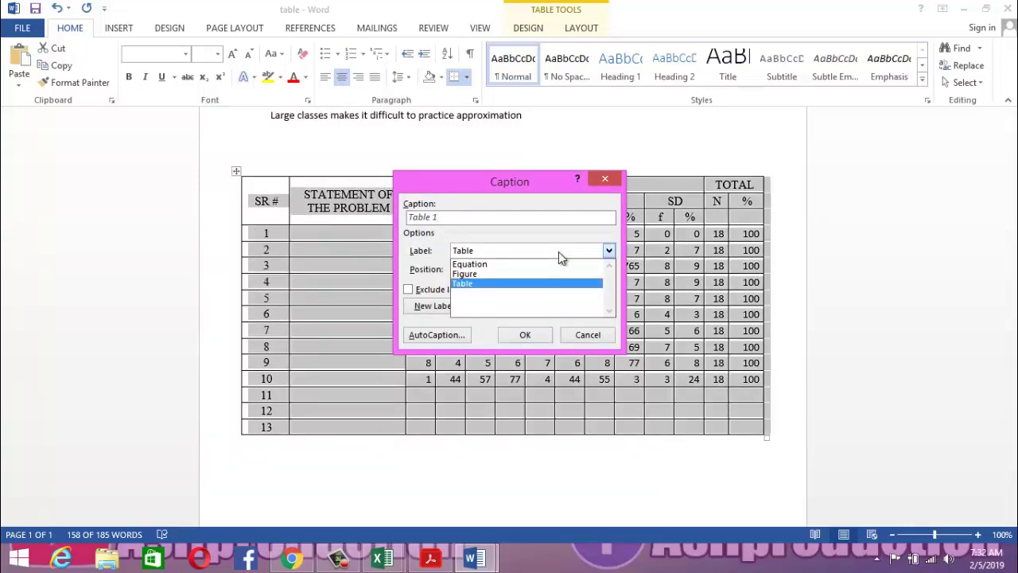
pyautogui.click(558, 251)
pyautogui.click(610, 270)
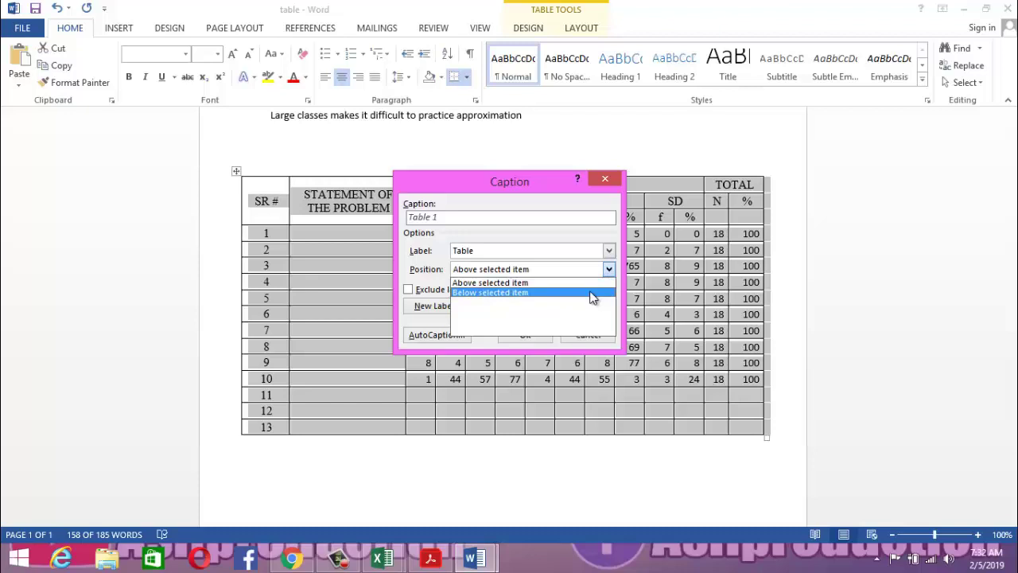
pyautogui.click(593, 298)
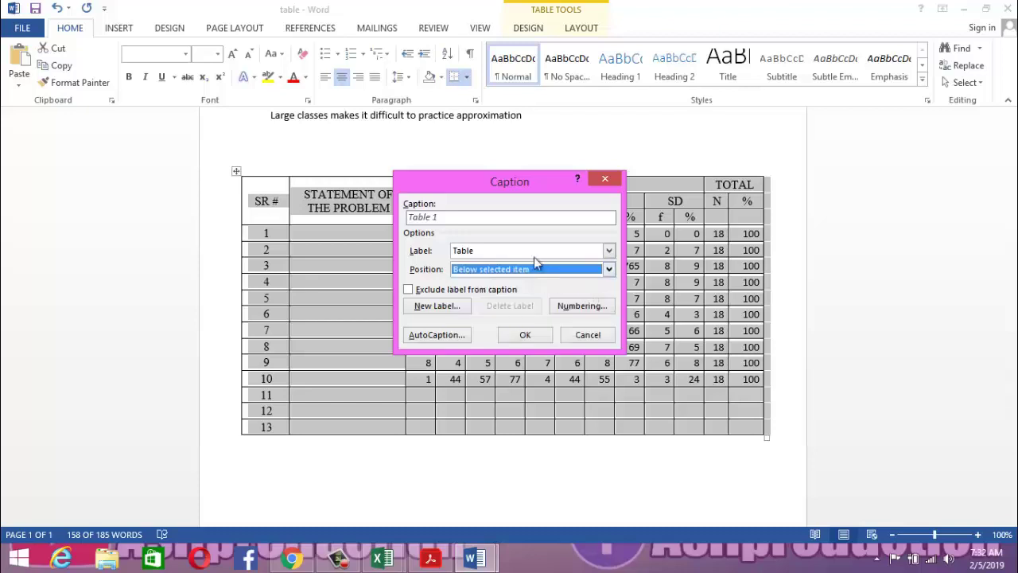
pyautogui.click(498, 222)
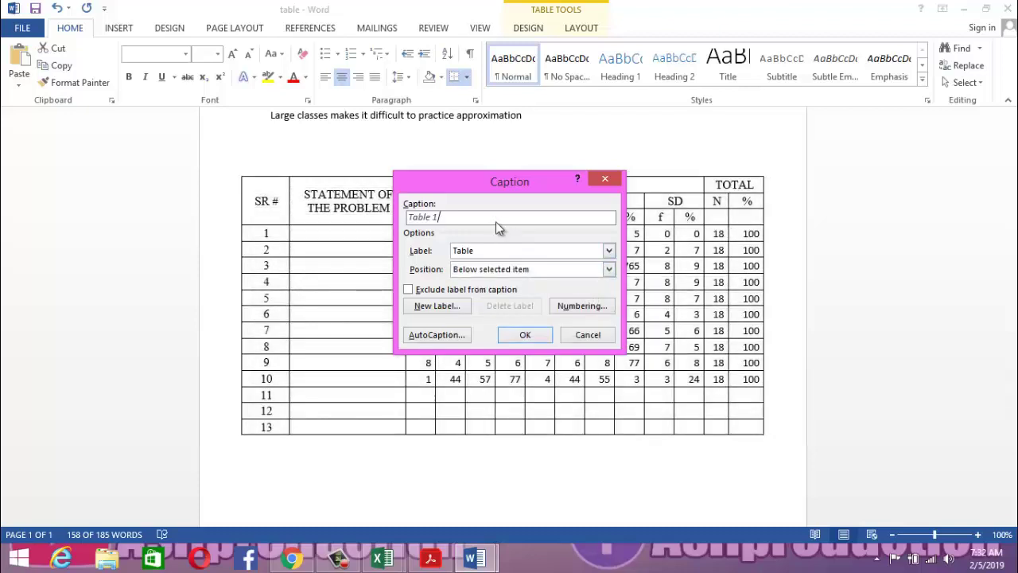
pyautogui.write(':')
pyautogui.write('da')
pyautogui.write('ta f')
pyautogui.click(523, 335)
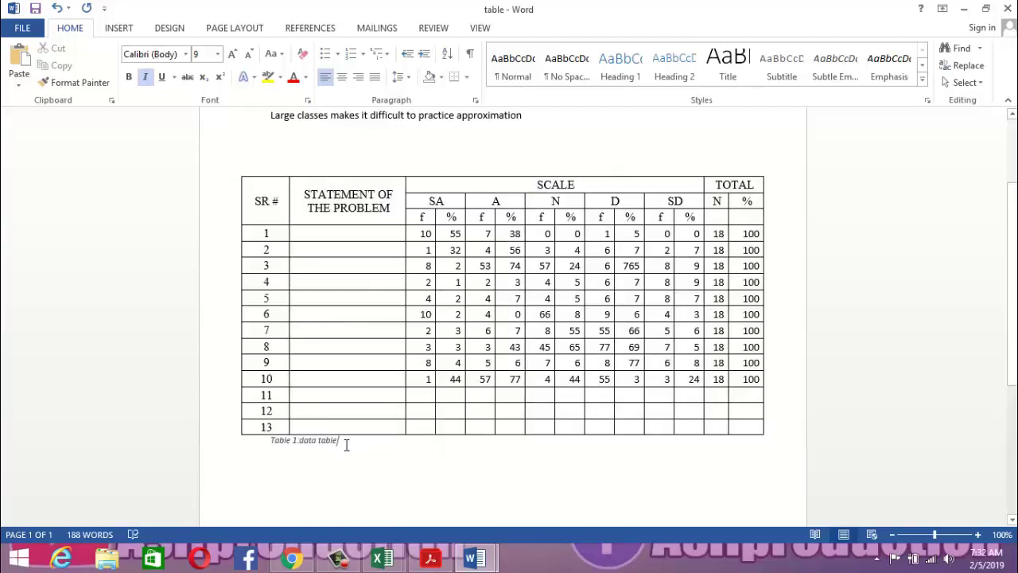
# Make the caption bold, 12-point and left-aligned, then check the spelling of 'data'
pyautogui.moveTo(346, 445); pyautogui.dragTo(271, 443)
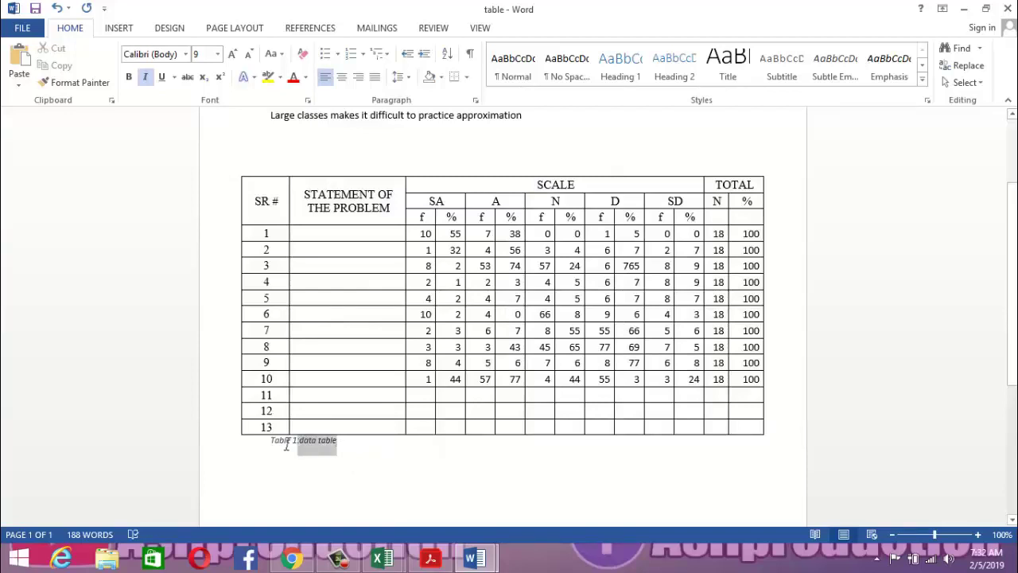
pyautogui.click(129, 76)
pyautogui.click(217, 54)
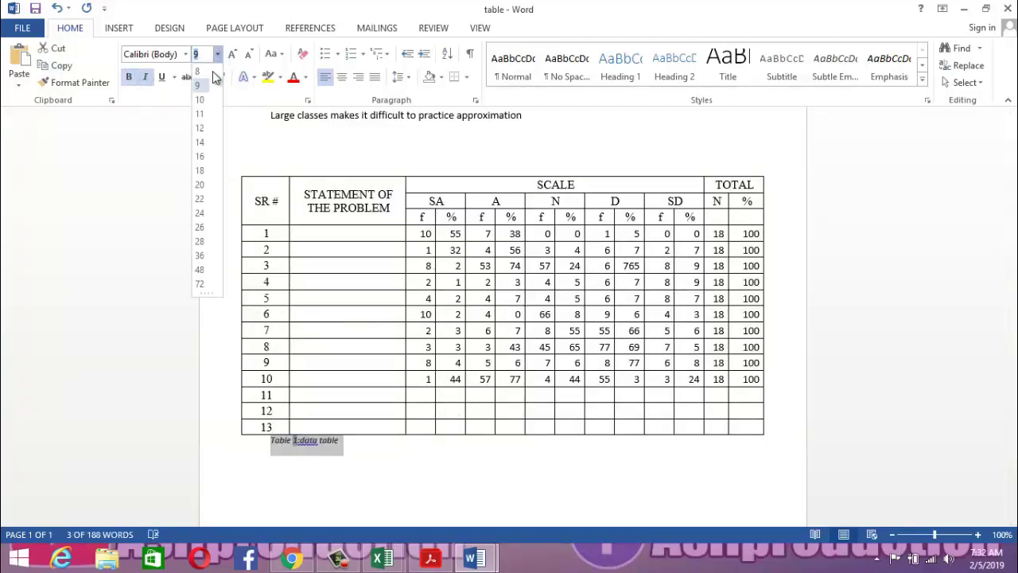
pyautogui.press('Escape')
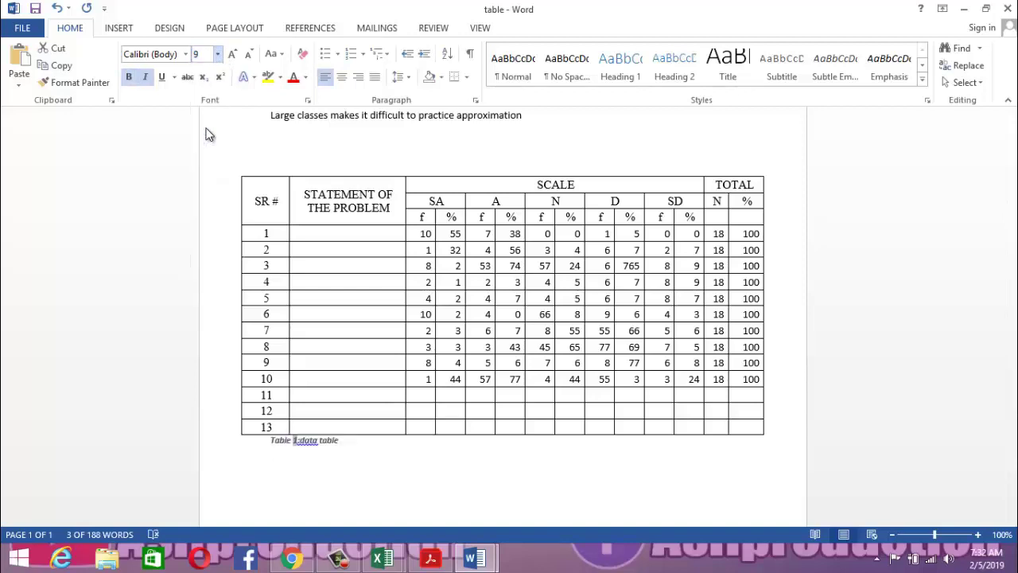
pyautogui.click(430, 471)
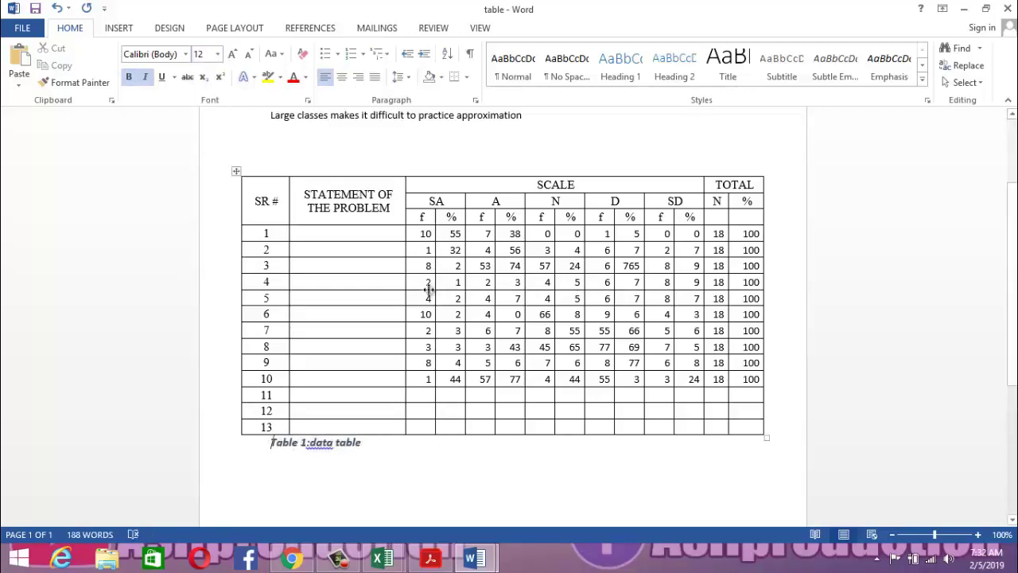
pyautogui.click(348, 82)
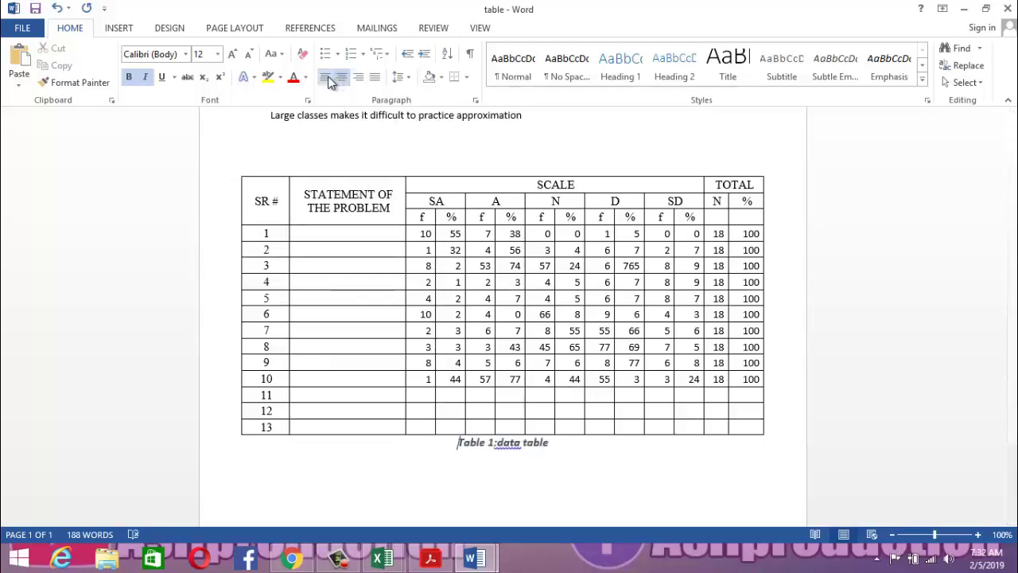
pyautogui.click(327, 77)
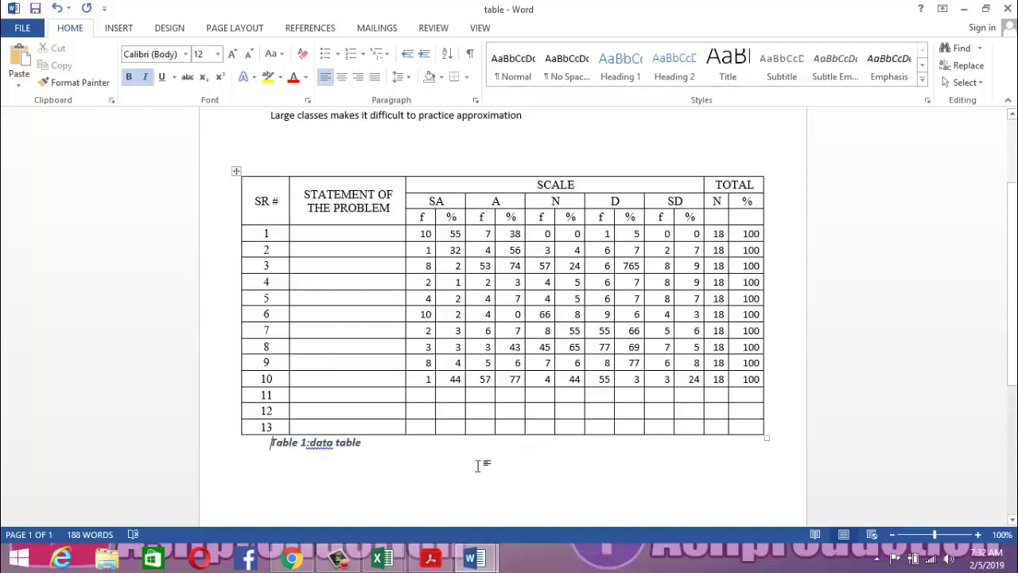
pyautogui.click(317, 442)
pyautogui.rightClick(317, 442)
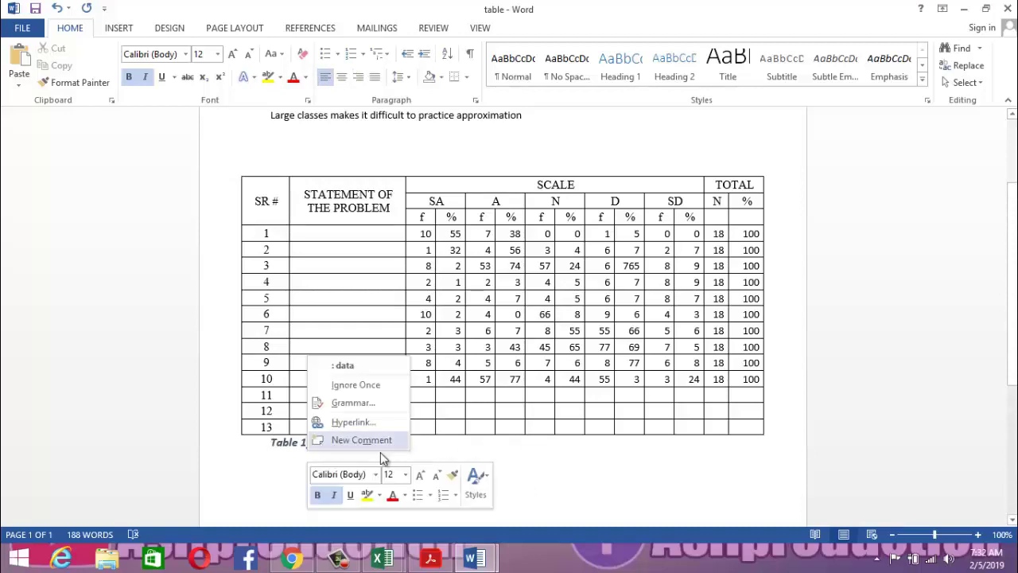
pyautogui.click(360, 367)
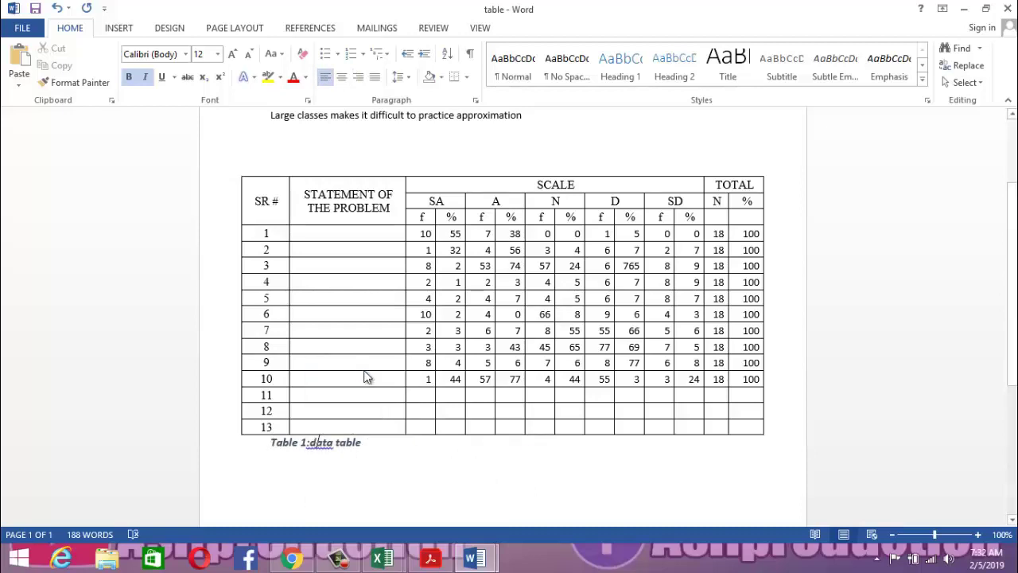